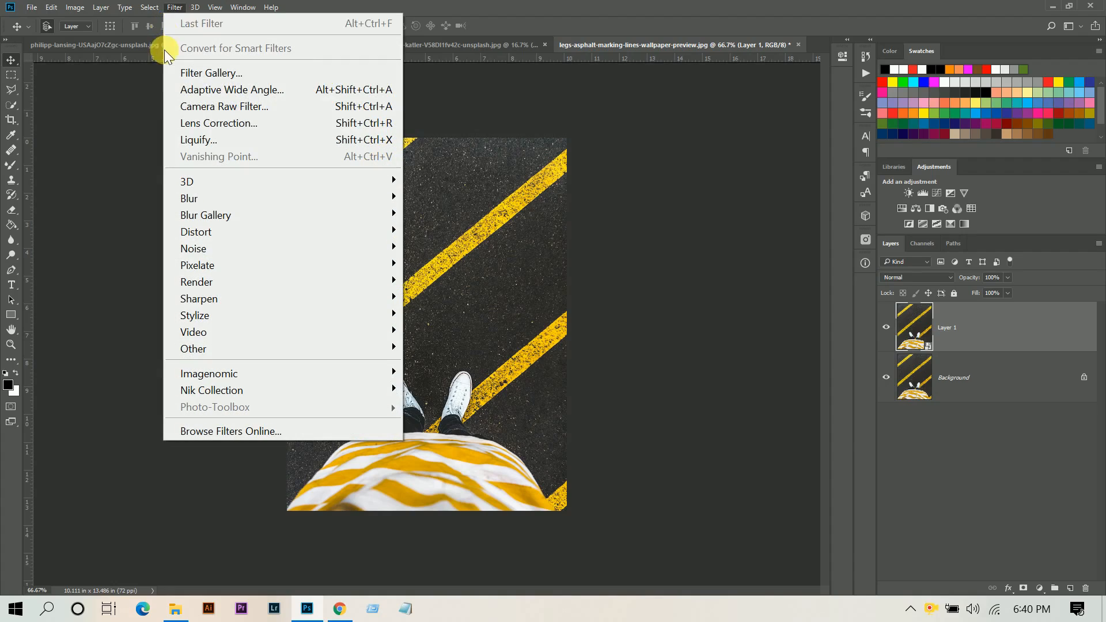
# Open the Camera Raw Filter and set Contrast +43, Highlights -33, Shadows +62, Whites -60 and Blacks +7.
pyautogui.click(212, 107)
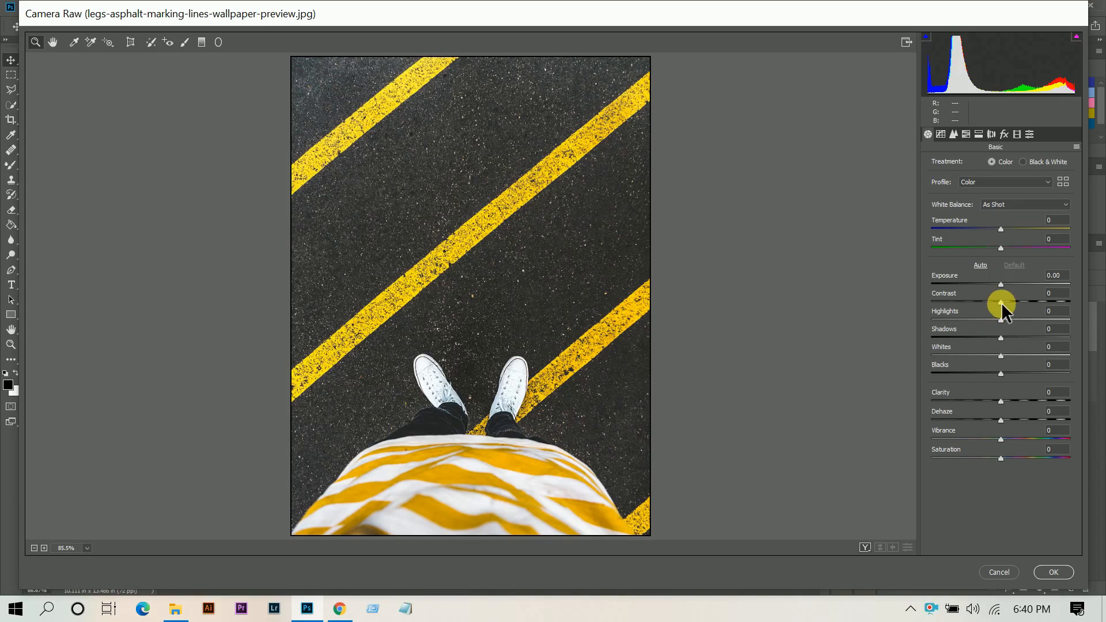
pyautogui.moveTo(1001, 302); pyautogui.dragTo(1005, 372)
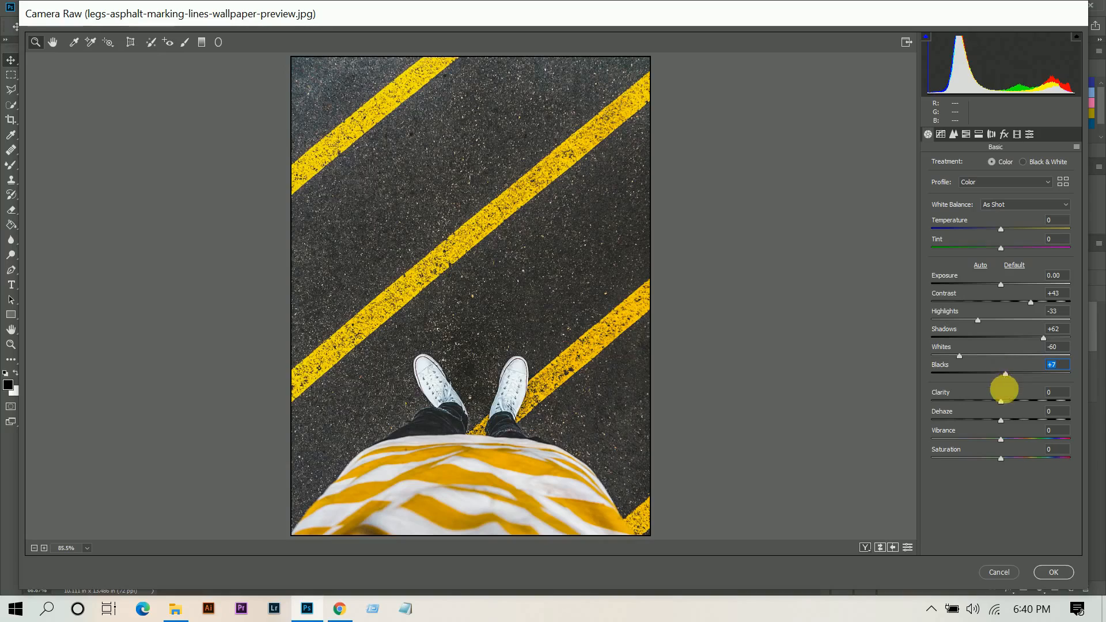
# Set Clarity to +7 and Dehaze to +10.
pyautogui.click(1005, 401)
pyautogui.press('Up')
pyautogui.click(1009, 420)
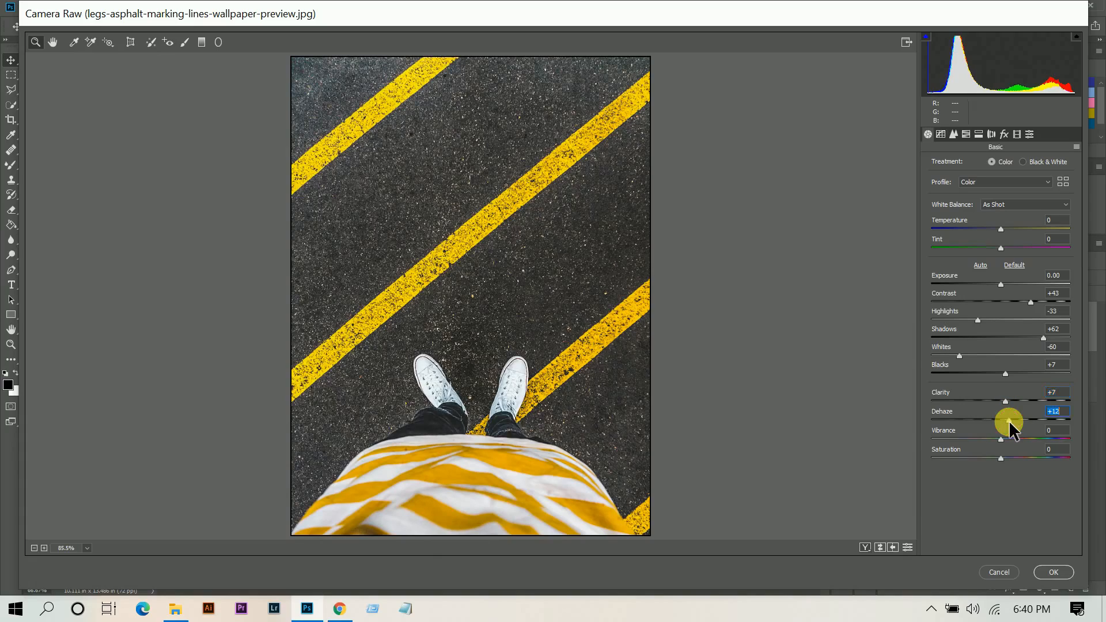
pyautogui.moveTo(1009, 421); pyautogui.dragTo(1008, 422)
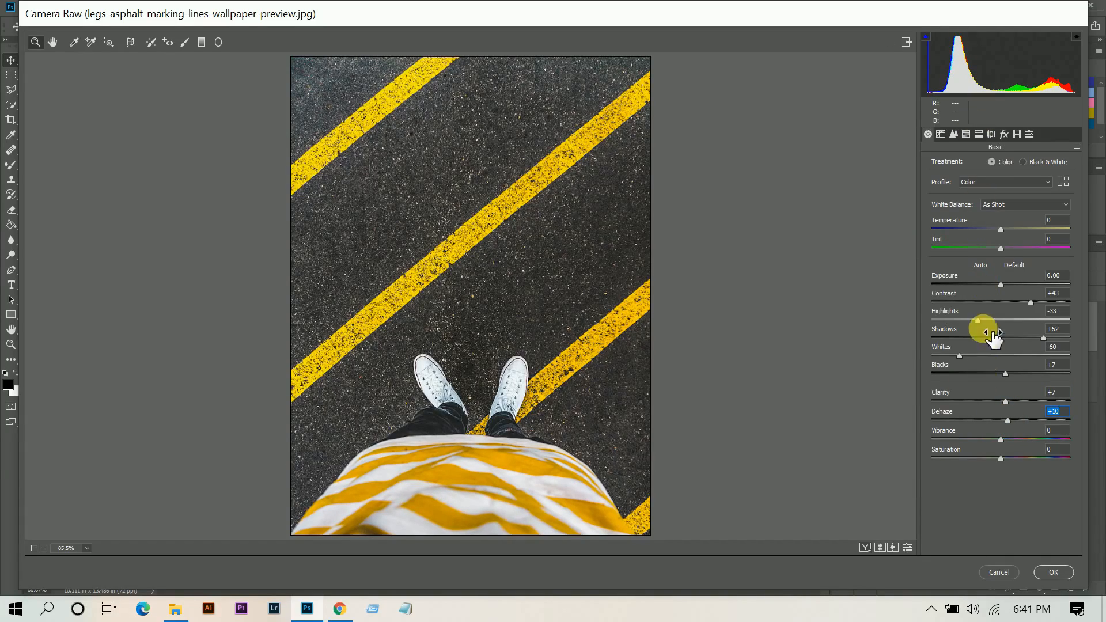
# On the point tone curve, add a shadow point at input 43, output 25.
pyautogui.click(941, 135)
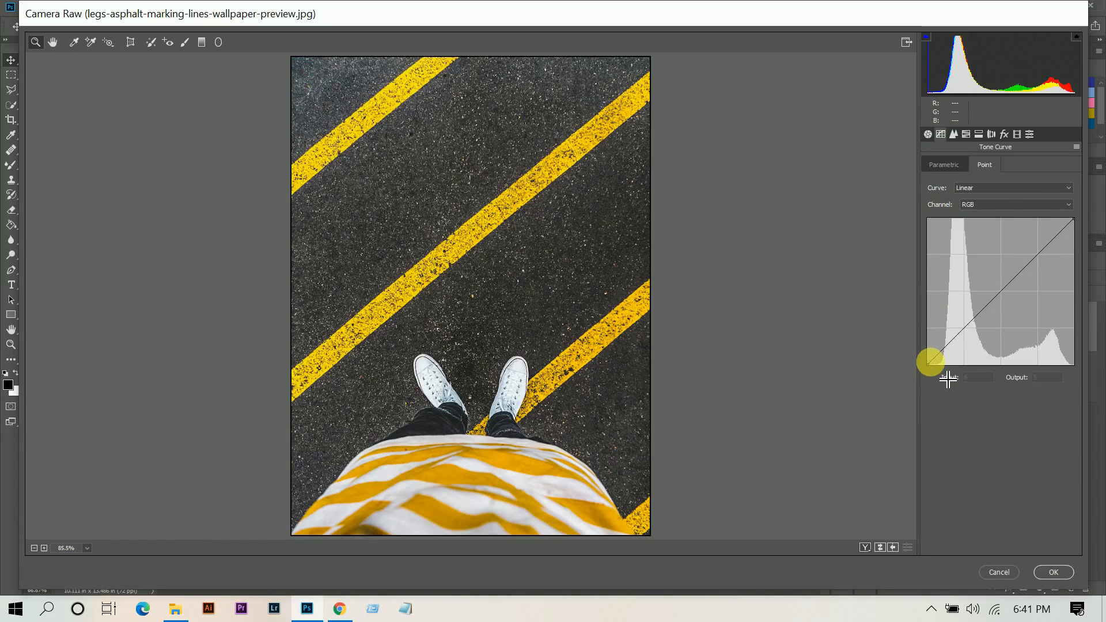
pyautogui.moveTo(939, 377); pyautogui.dragTo(951, 333)
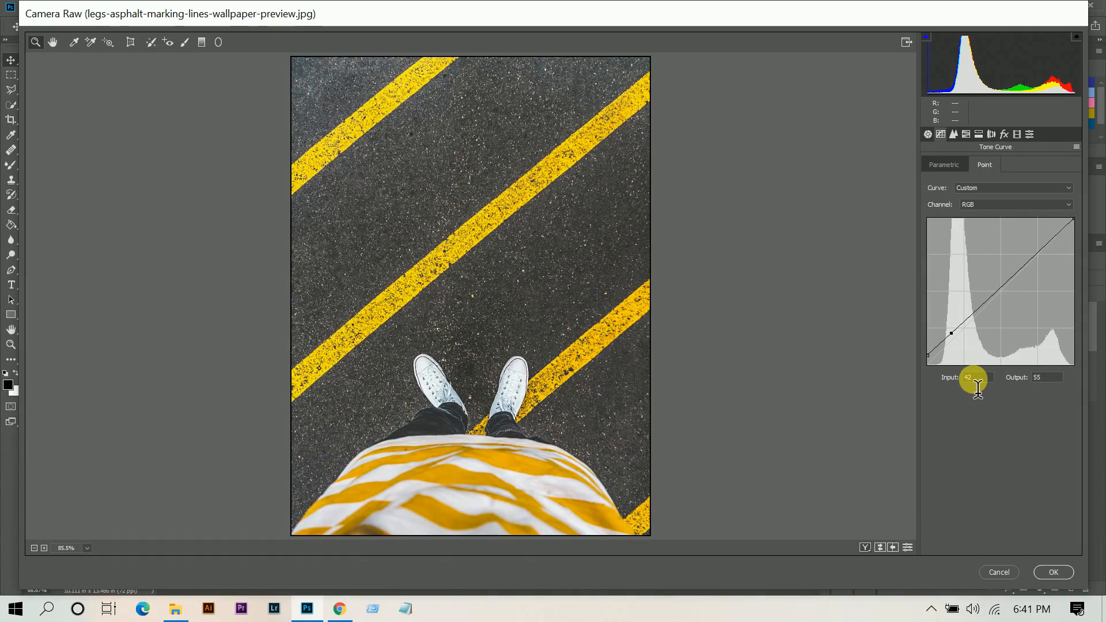
pyautogui.moveTo(976, 379); pyautogui.dragTo(932, 378)
pyautogui.press('Up')
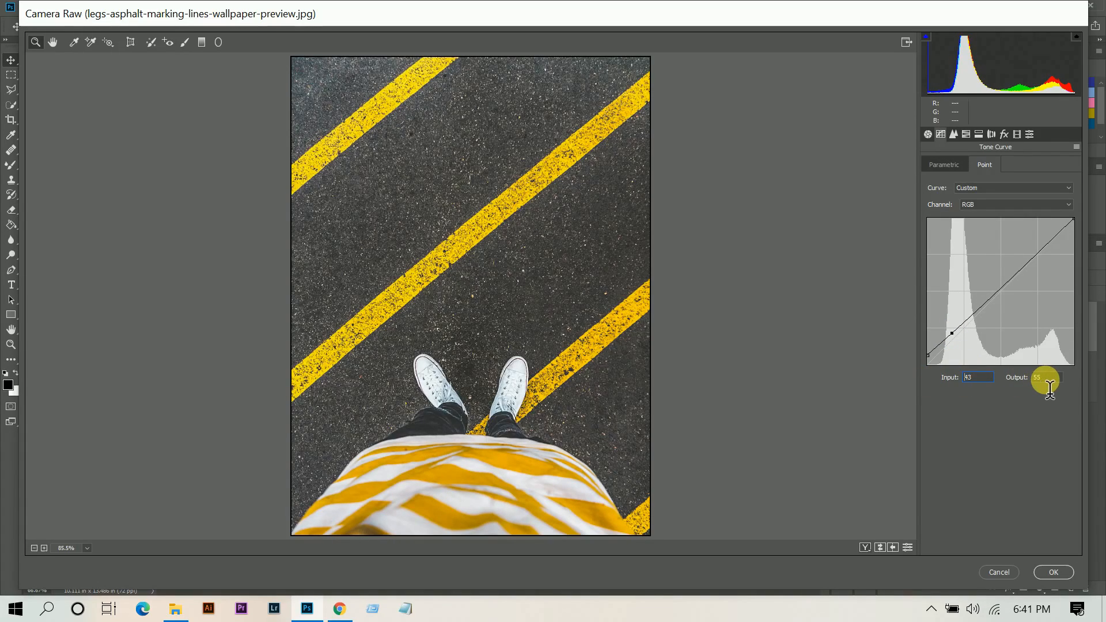
pyautogui.moveTo(1050, 390); pyautogui.dragTo(1006, 375)
pyautogui.write('25')
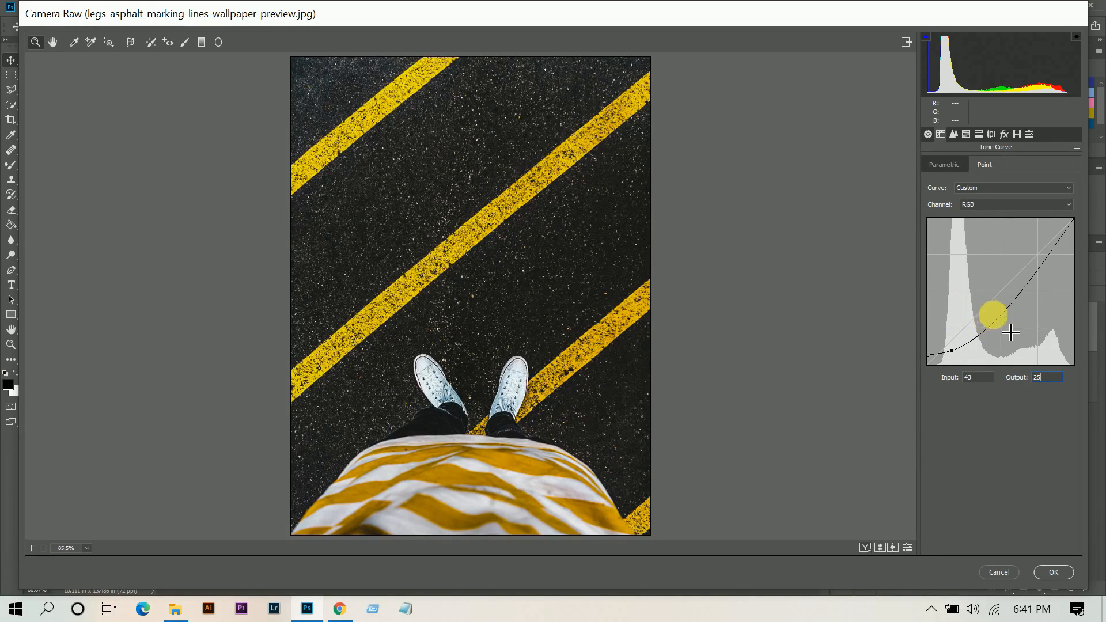
# Add a midtone curve point at input 143, output 123.
pyautogui.click(1002, 309)
pyautogui.moveTo(1020, 327); pyautogui.dragTo(1030, 311)
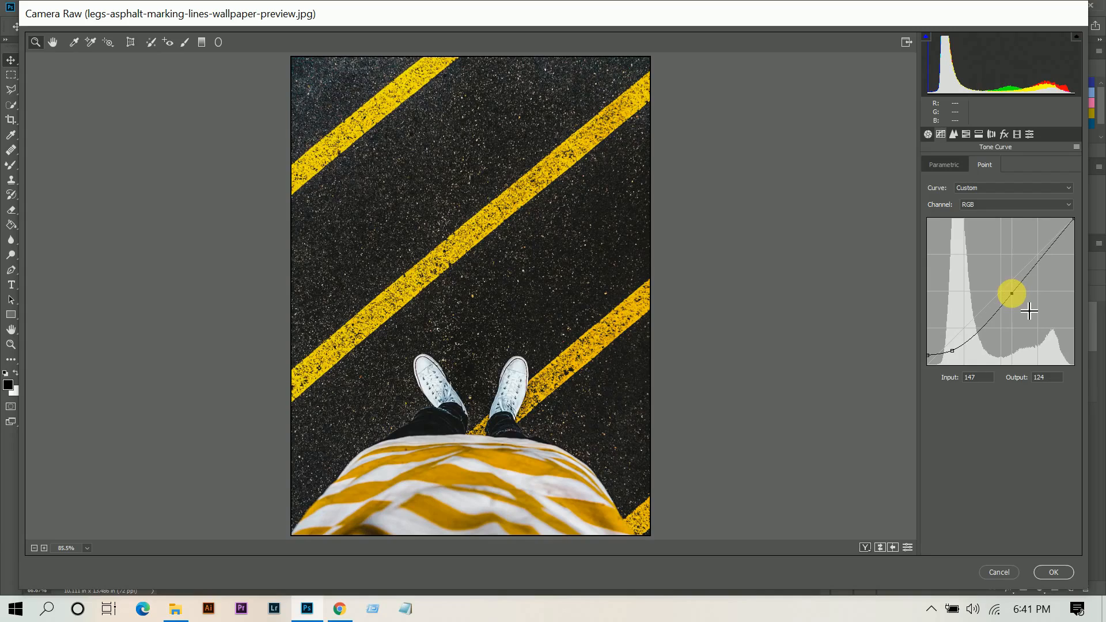
pyautogui.click(986, 379)
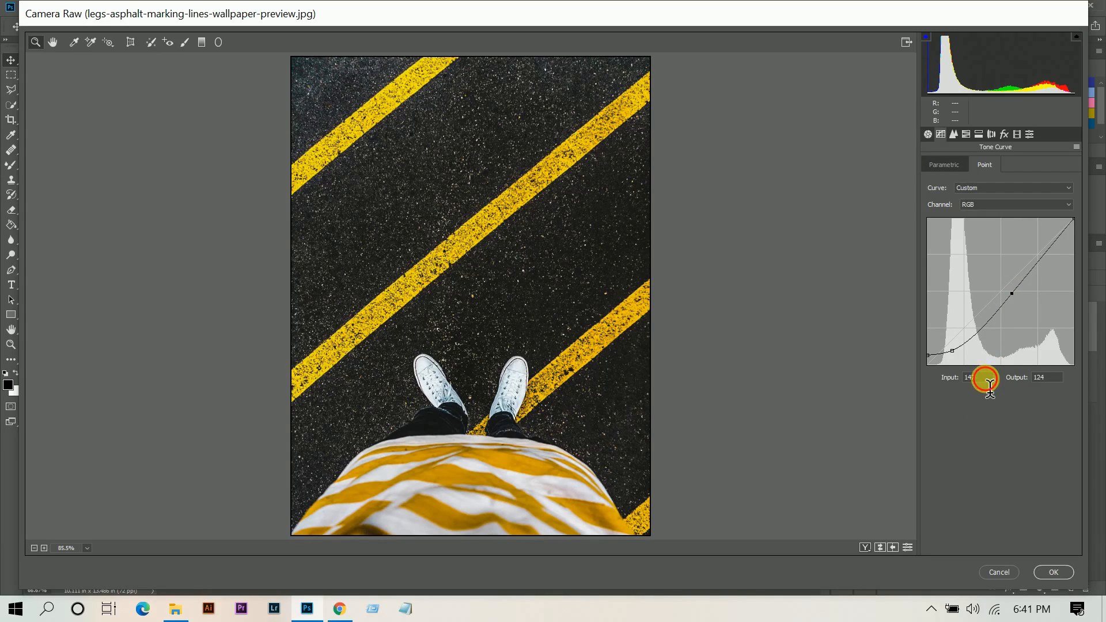
pyautogui.moveTo(986, 380); pyautogui.dragTo(903, 373)
pyautogui.press('Down')
pyautogui.press('Down')
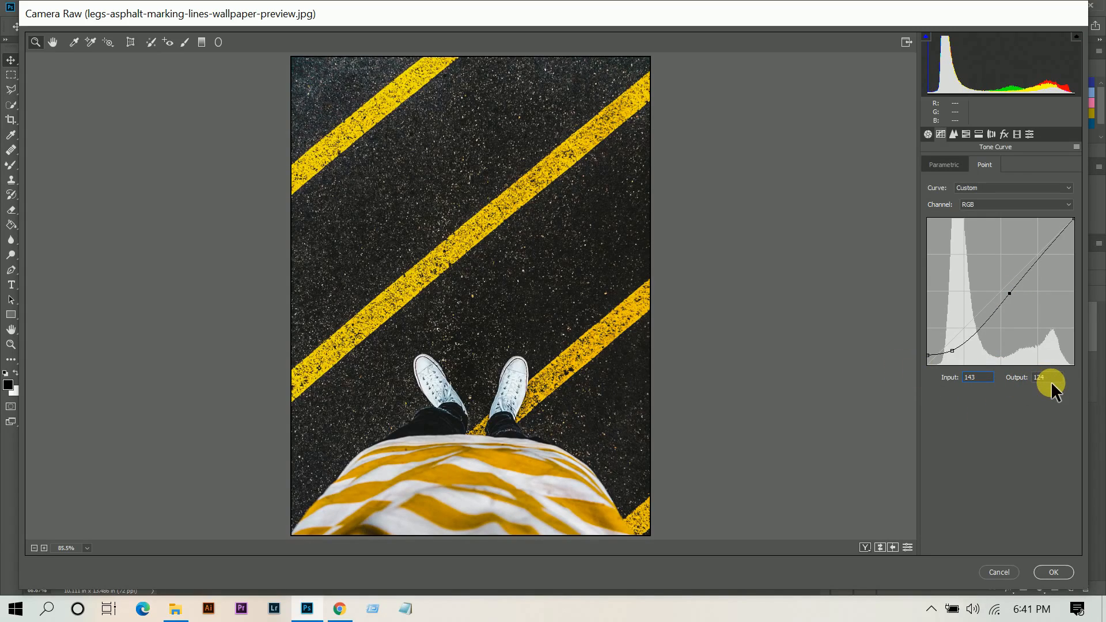
pyautogui.moveTo(1044, 380); pyautogui.dragTo(966, 380)
pyautogui.press('Down')
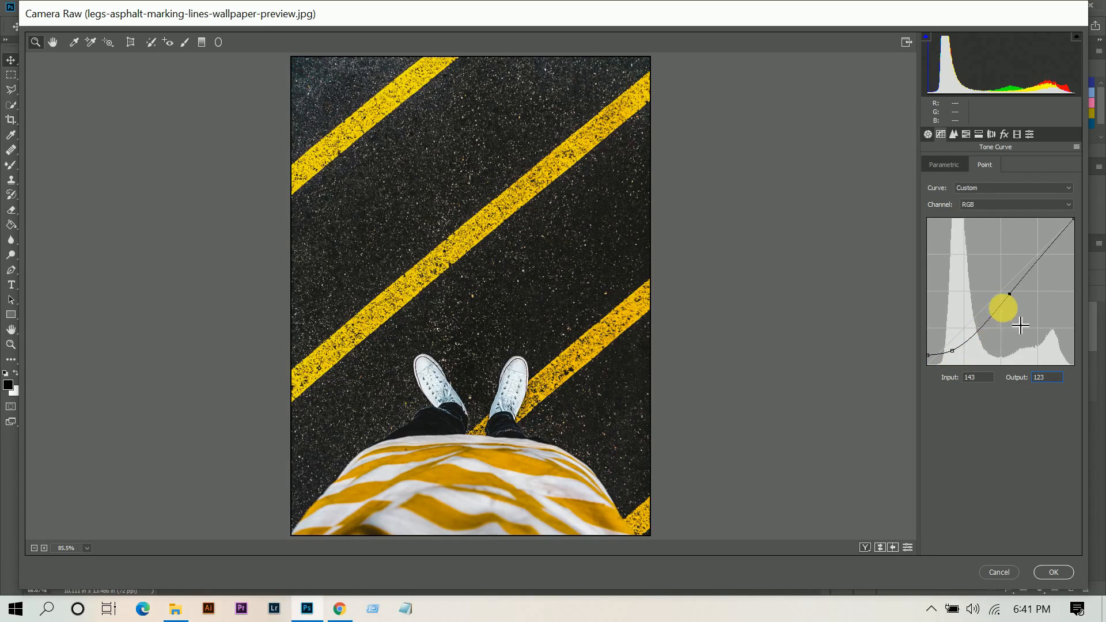
# Add a highlight curve point at input 188, output 178.
pyautogui.click(1048, 241)
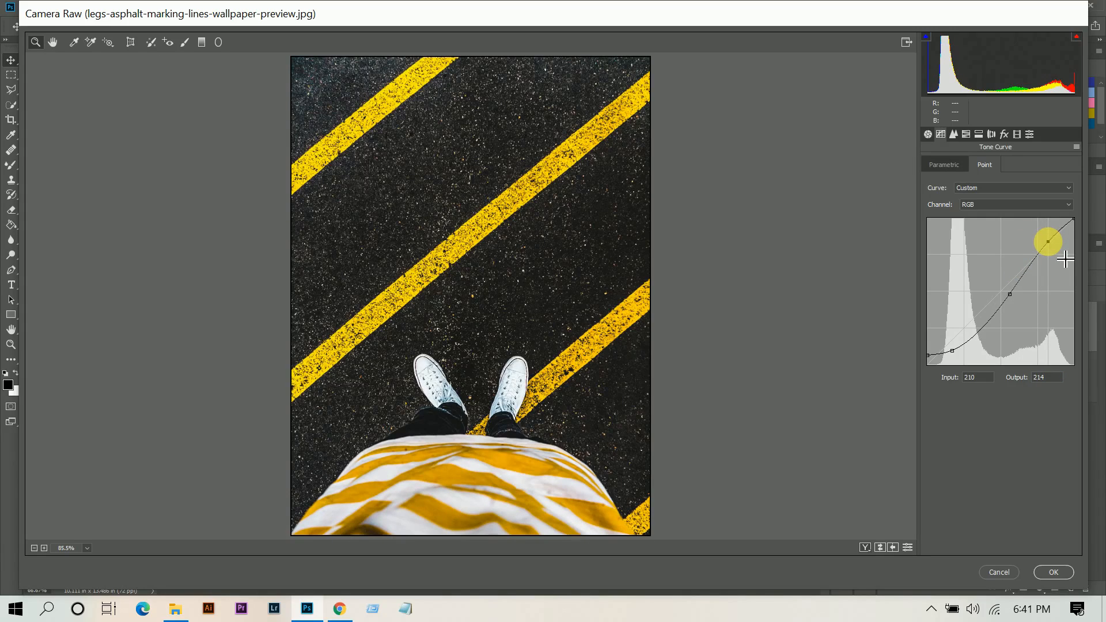
pyautogui.moveTo(1069, 260); pyautogui.dragTo(1034, 261)
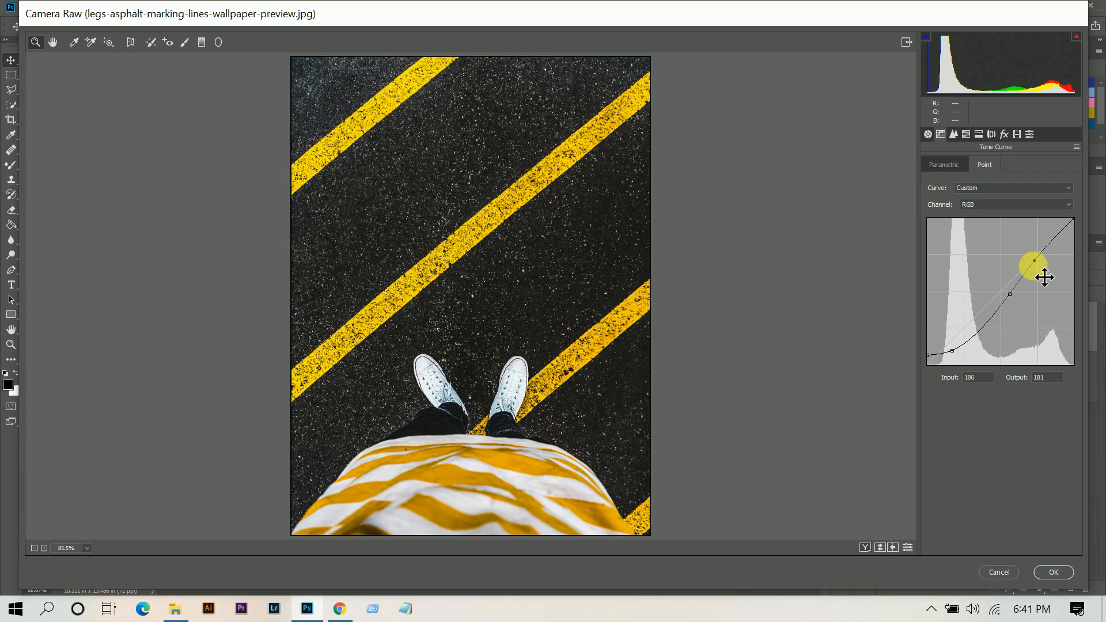
pyautogui.moveTo(983, 379); pyautogui.dragTo(888, 399)
pyautogui.press('Up')
pyautogui.press('Up')
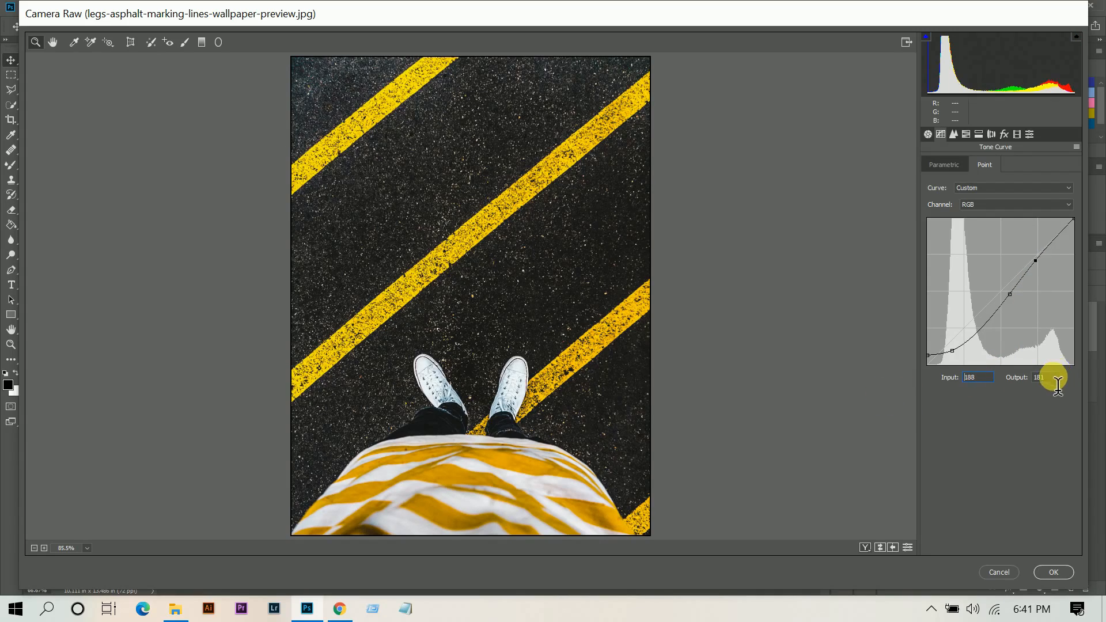
pyautogui.moveTo(1054, 379); pyautogui.dragTo(1027, 377)
pyautogui.press('Down')
pyautogui.press('Down')
pyautogui.press('Down')
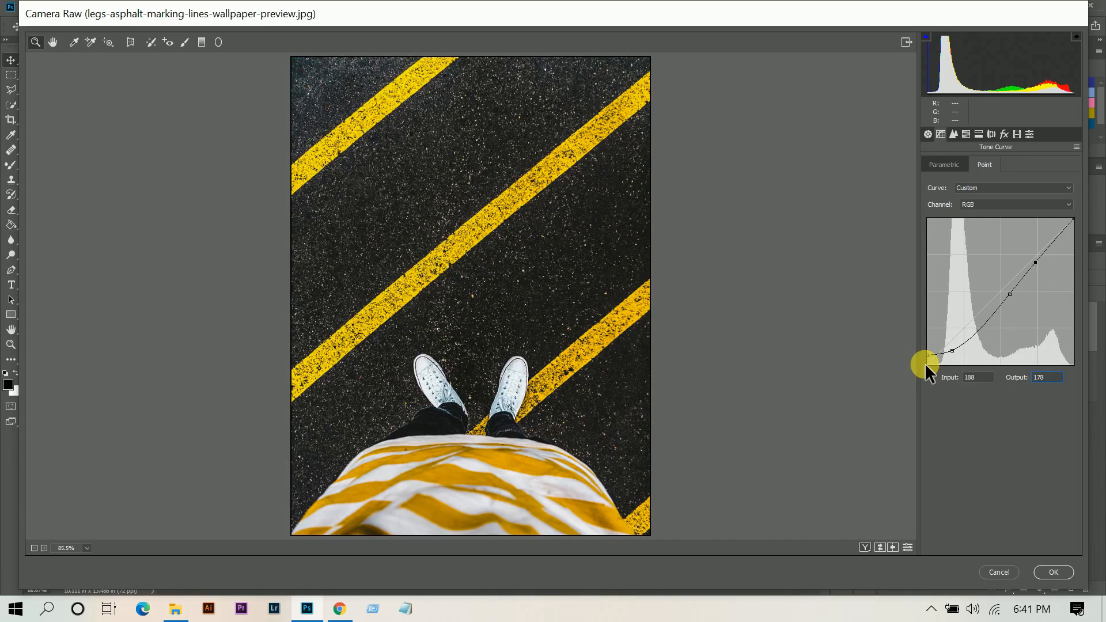
# Show the before/after comparison and set HSL hues: Reds +20, Oranges -10, Yellows -100, Greens -100.
pyautogui.press('q')
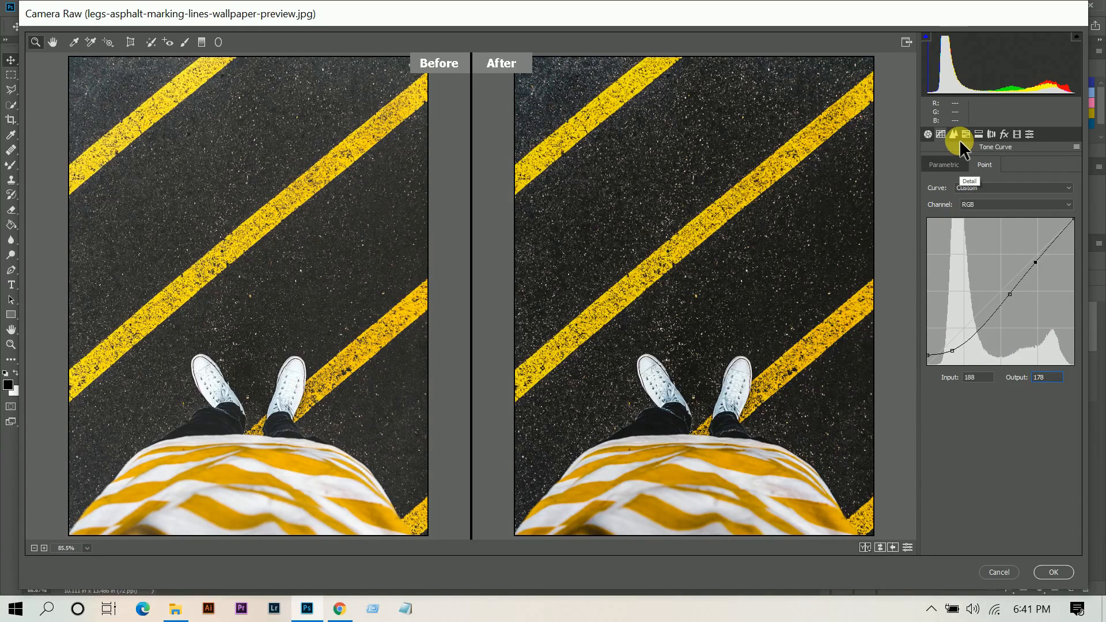
pyautogui.click(967, 136)
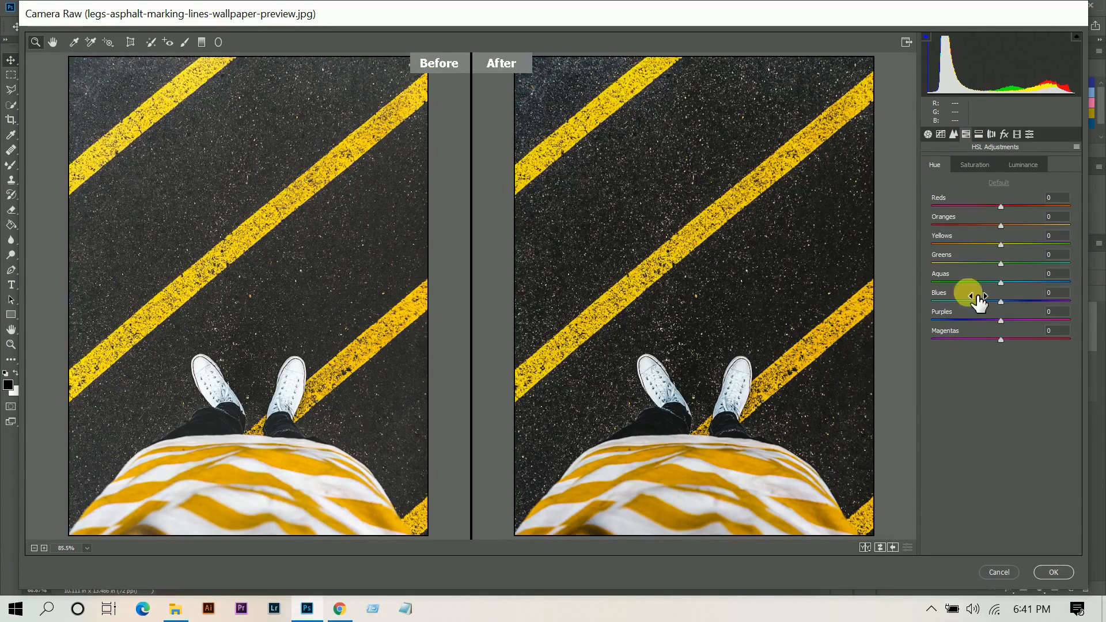
pyautogui.click(1012, 206)
pyautogui.moveTo(1017, 207); pyautogui.dragTo(1016, 207)
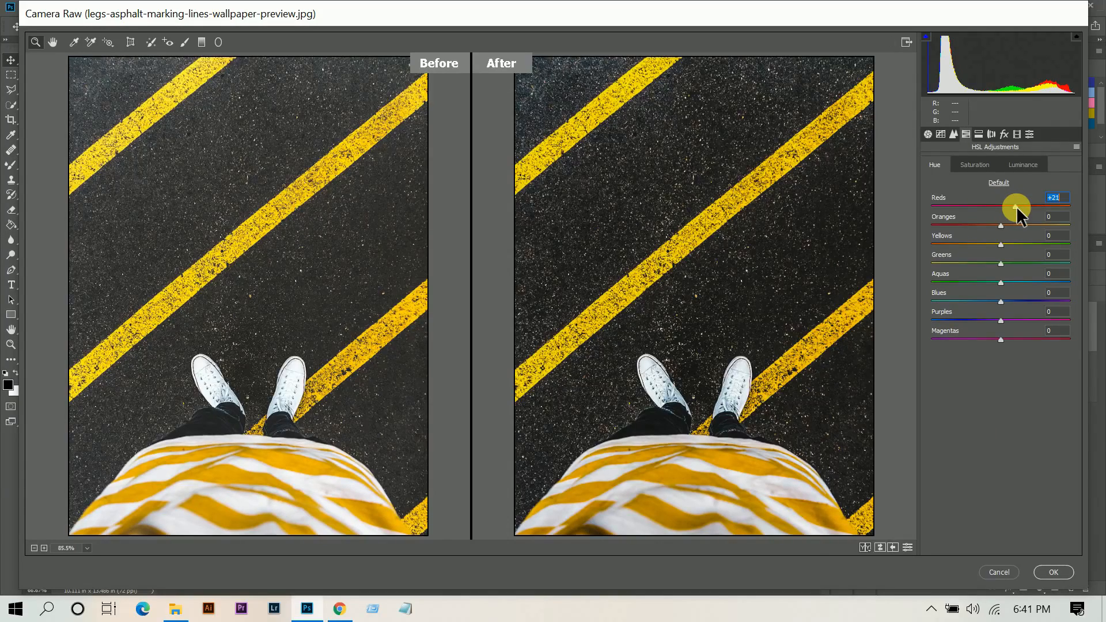
pyautogui.click(992, 224)
pyautogui.moveTo(992, 223); pyautogui.dragTo(991, 224)
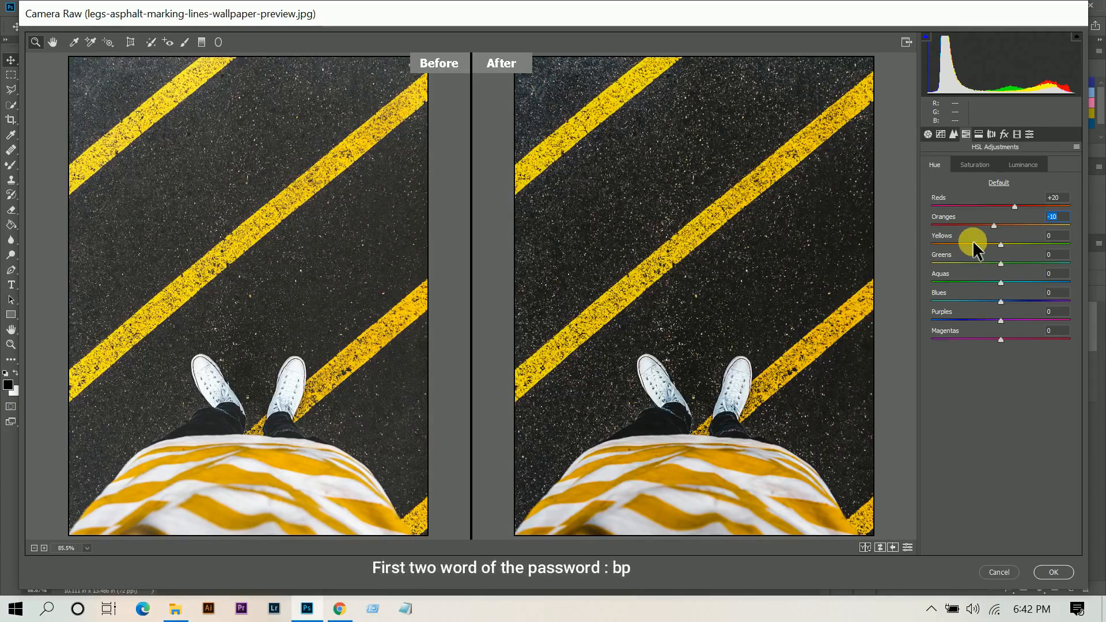
pyautogui.moveTo(972, 240); pyautogui.dragTo(794, 265)
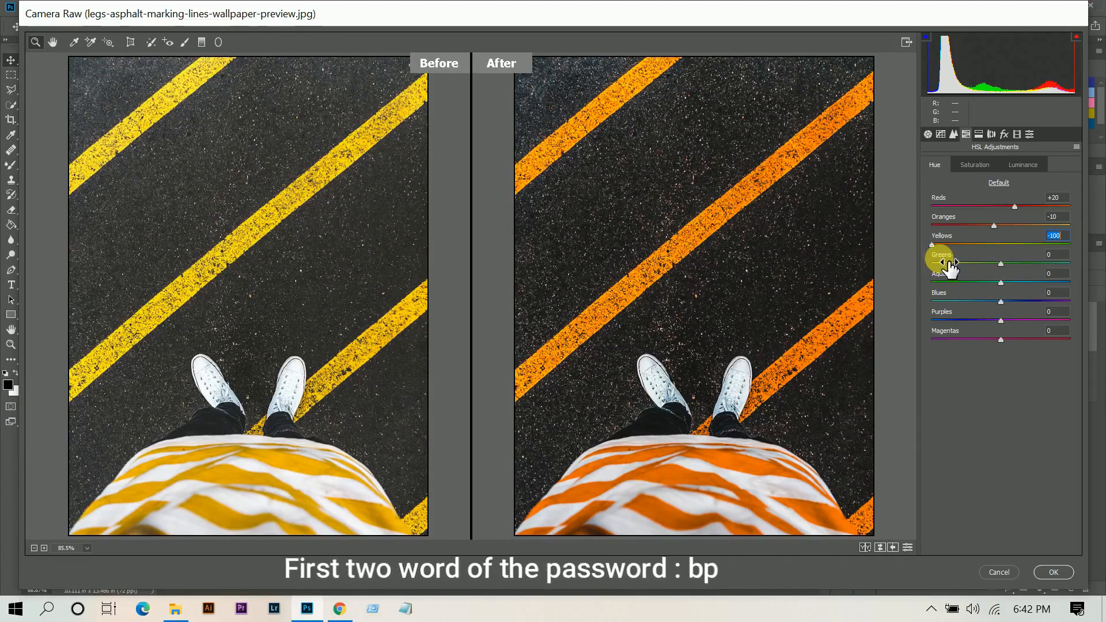
pyautogui.moveTo(980, 264); pyautogui.dragTo(821, 279)
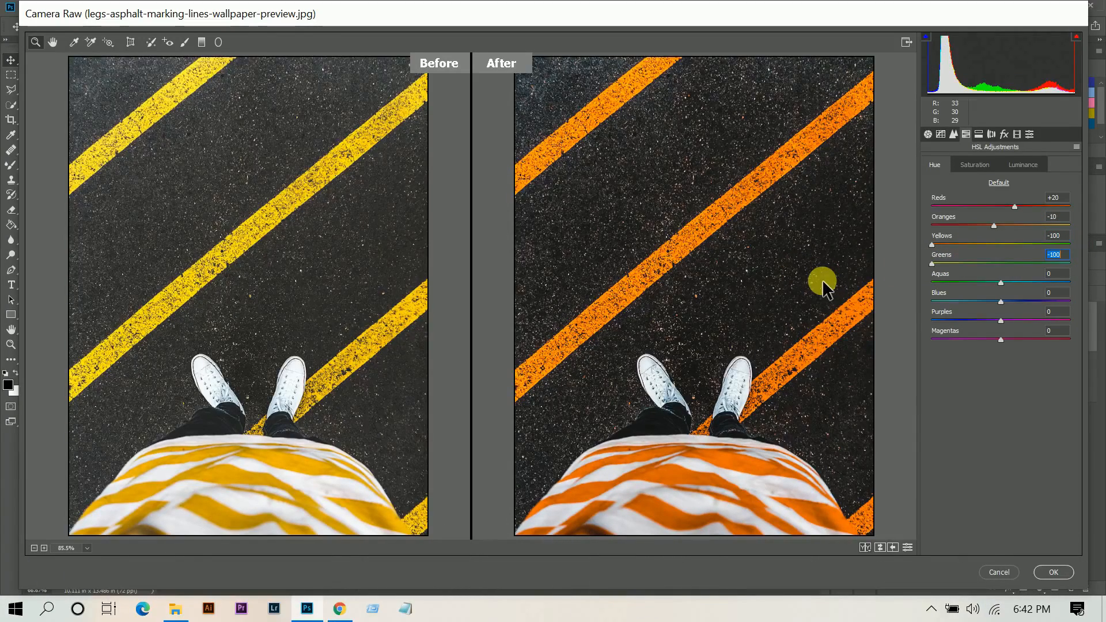
# Set HSL saturation of Reds to -20 and Oranges to -15.
pyautogui.click(983, 163)
pyautogui.moveTo(993, 206); pyautogui.dragTo(987, 205)
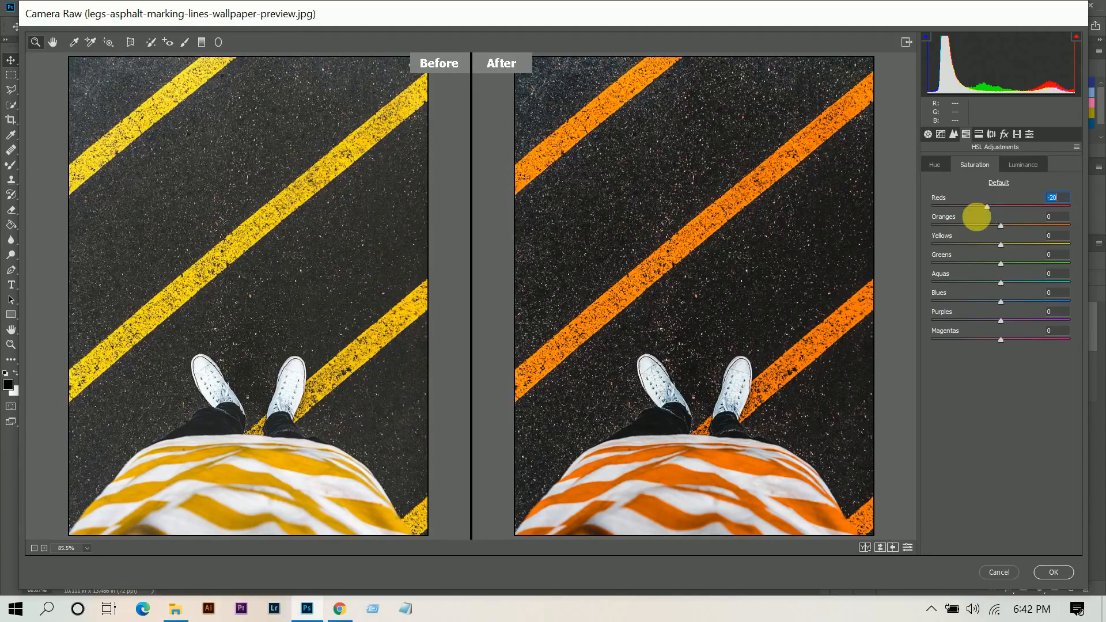
pyautogui.click(998, 226)
pyautogui.moveTo(997, 226); pyautogui.dragTo(991, 228)
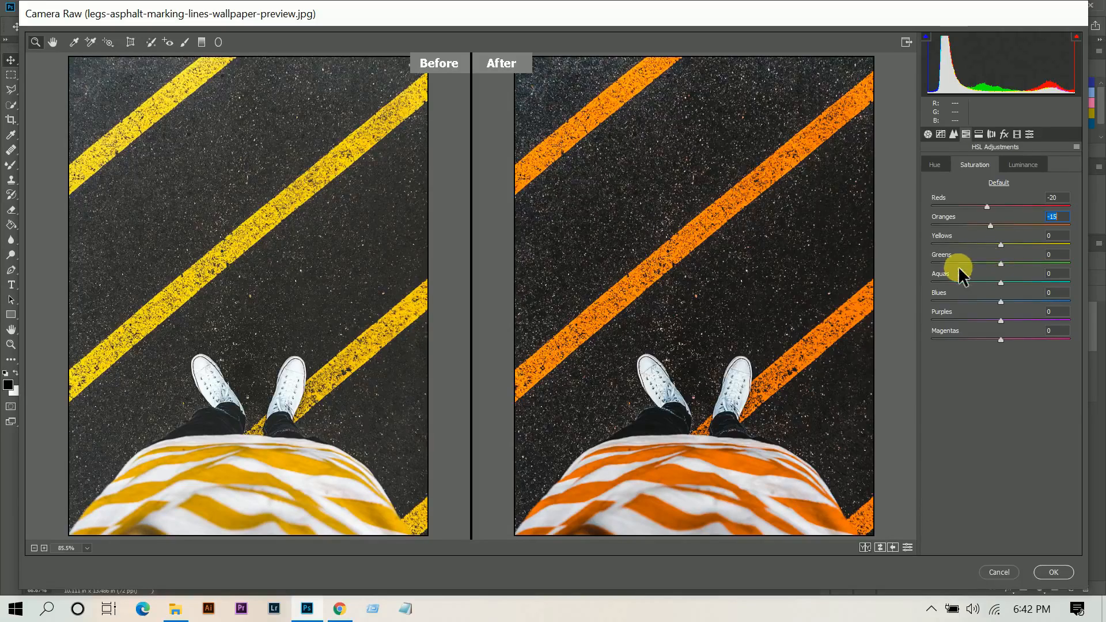
# Set saturation of Greens -51, Aquas, Blues and Purples -100, Magentas -93, and Yellows -10.
pyautogui.click(977, 263)
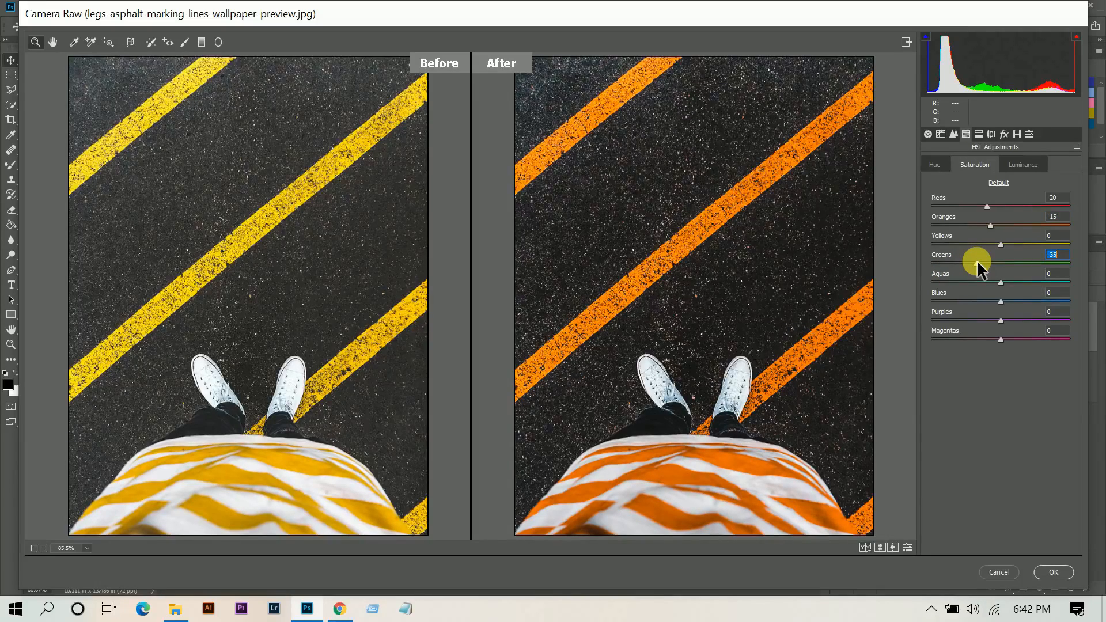
pyautogui.moveTo(1032, 261); pyautogui.dragTo(967, 266)
pyautogui.moveTo(987, 282); pyautogui.dragTo(911, 304)
pyautogui.moveTo(977, 320); pyautogui.dragTo(875, 328)
pyautogui.moveTo(996, 338); pyautogui.dragTo(938, 341)
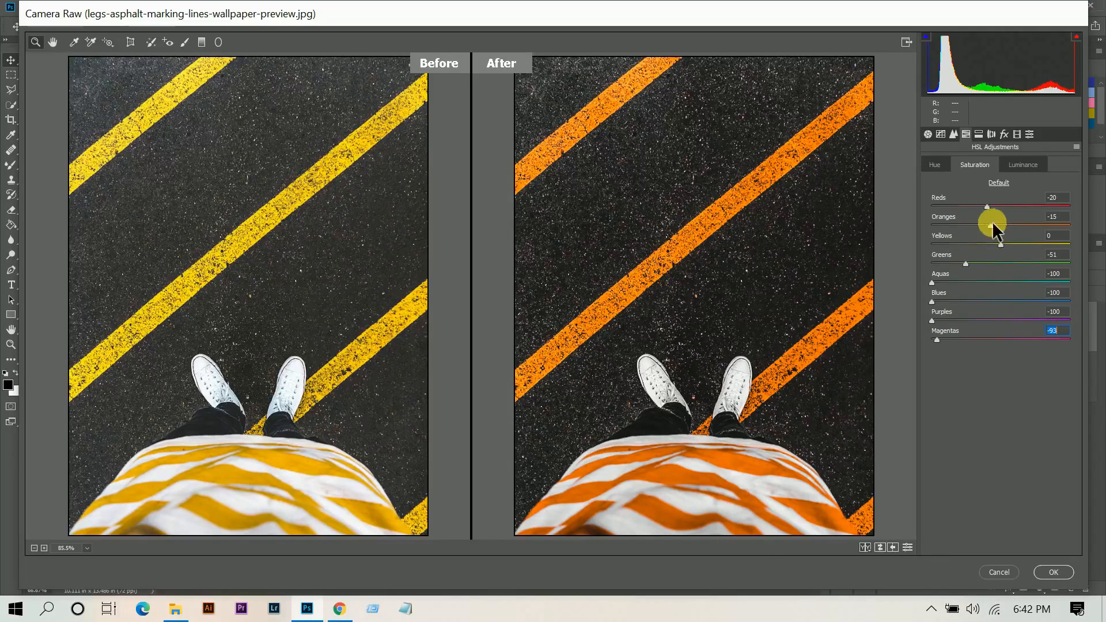
pyautogui.moveTo(993, 241); pyautogui.dragTo(994, 245)
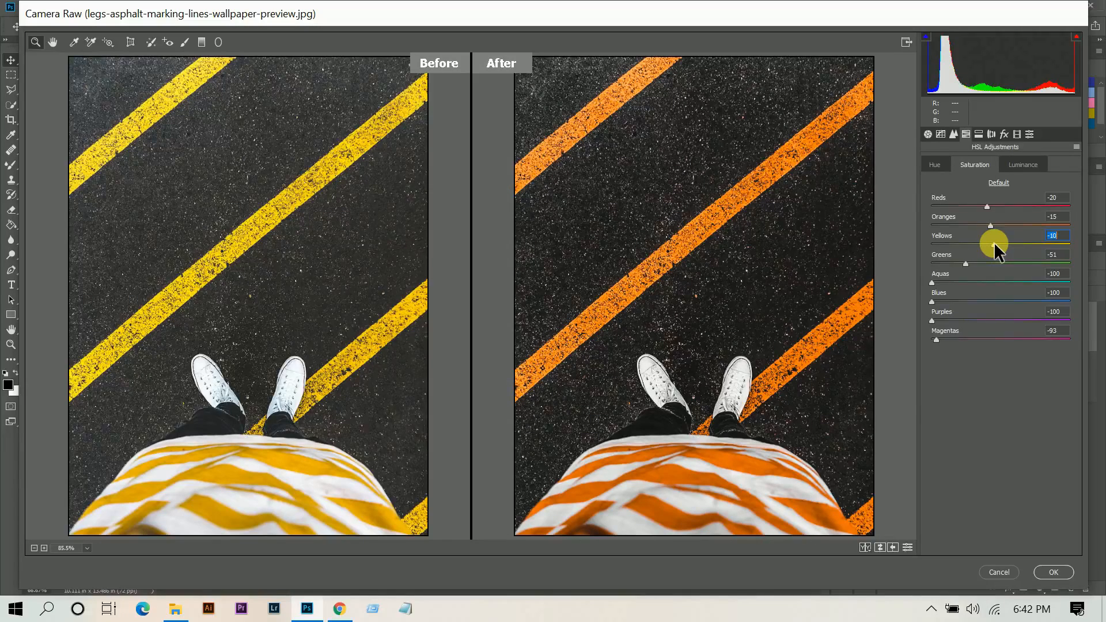
# Set HSL luminance: Reds -11, Oranges +10, Greens -18, Aquas -18, Blues -36.
pyautogui.click(1018, 165)
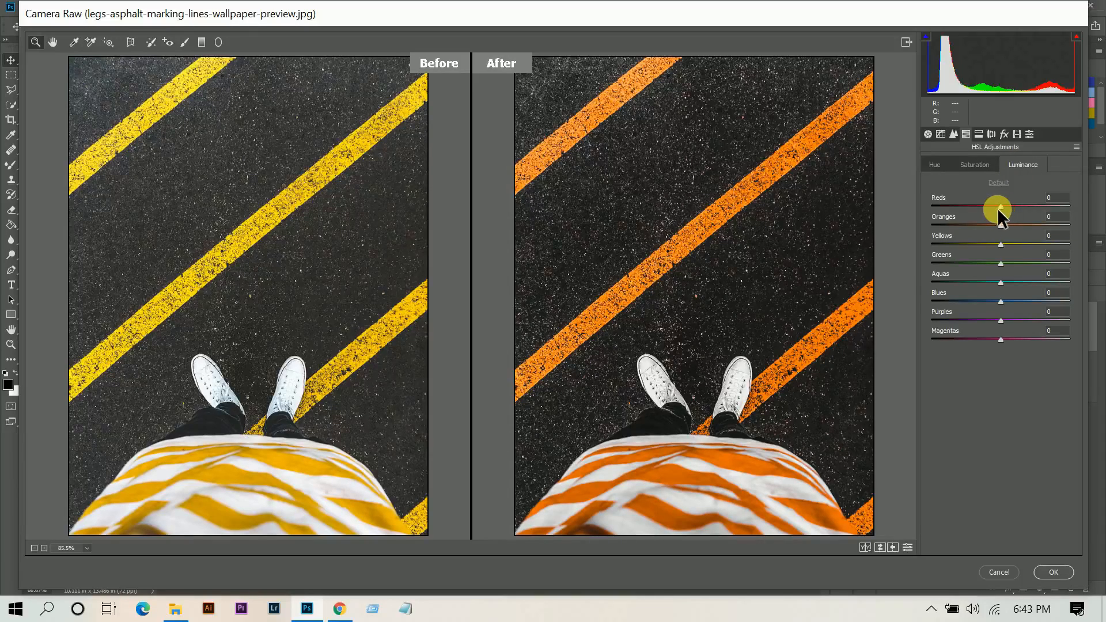
pyautogui.moveTo(997, 209); pyautogui.dragTo(1008, 226)
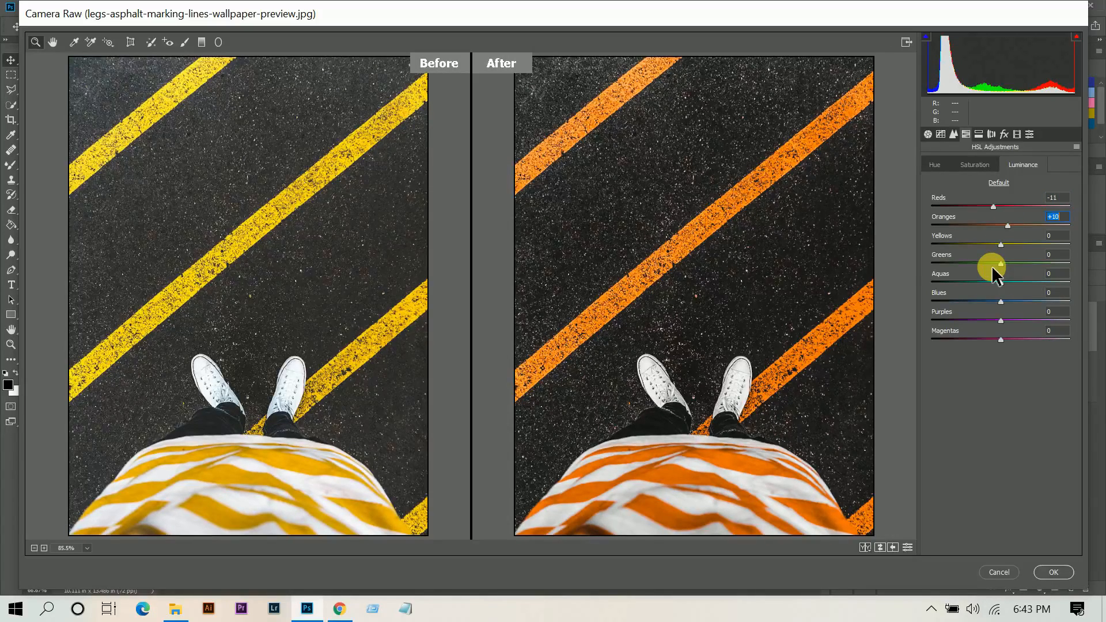
pyautogui.moveTo(999, 264); pyautogui.dragTo(982, 268)
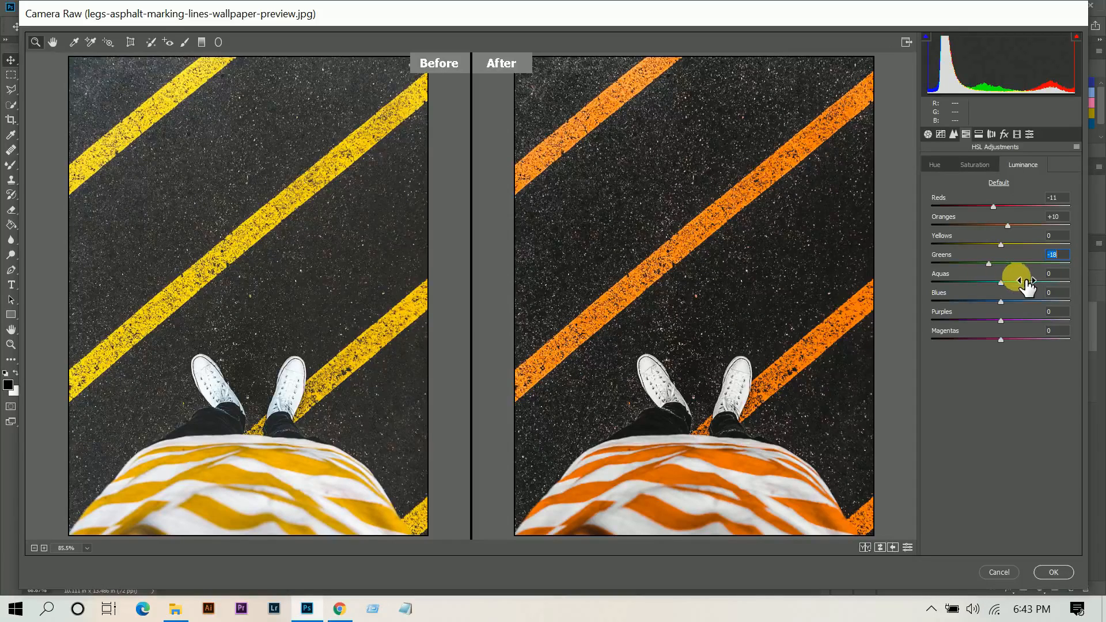
pyautogui.moveTo(1001, 282); pyautogui.dragTo(993, 282)
pyautogui.moveTo(1001, 301); pyautogui.dragTo(983, 304)
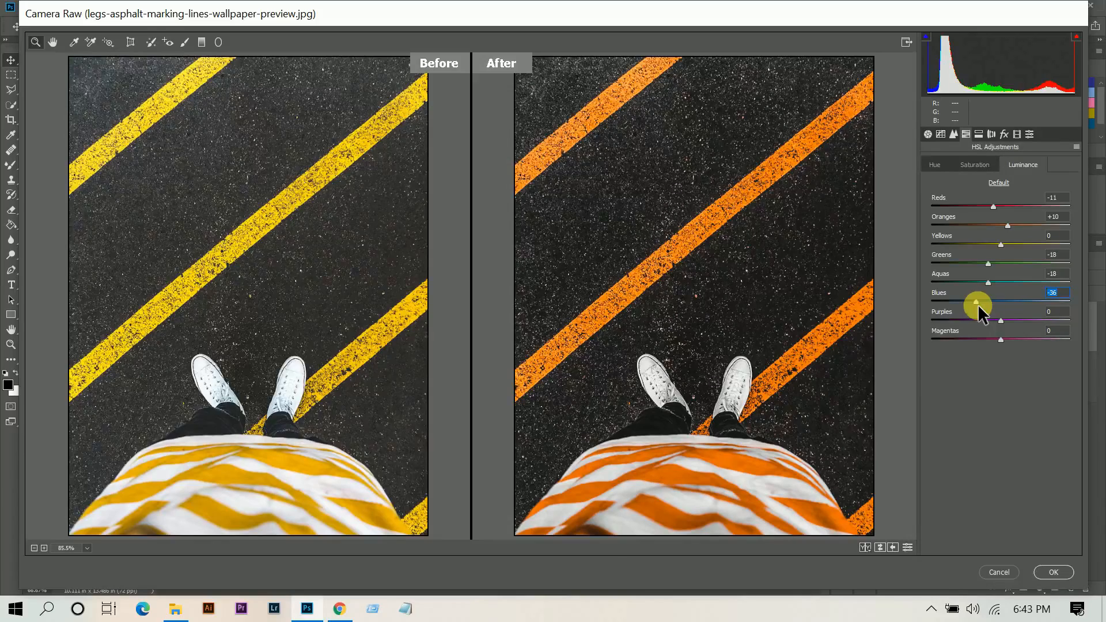
# In Split Toning, set highlights hue 189 and saturation 5, and shadows hue 90.
pyautogui.click(983, 134)
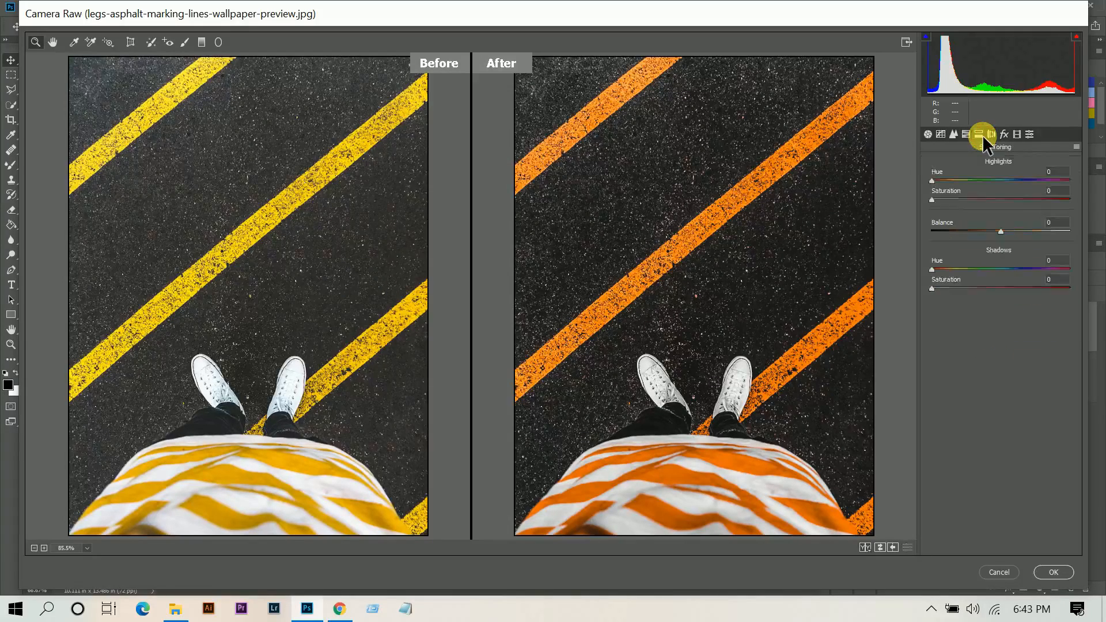
pyautogui.click(955, 179)
pyautogui.click(951, 200)
pyautogui.click(1058, 172)
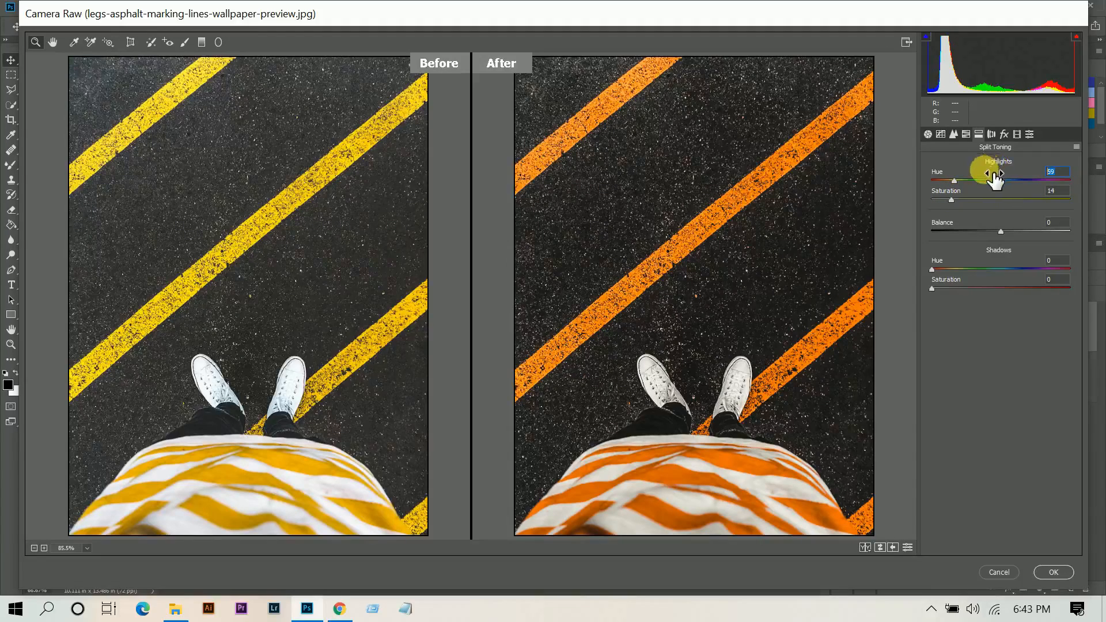
pyautogui.write('189')
pyautogui.click(1059, 191)
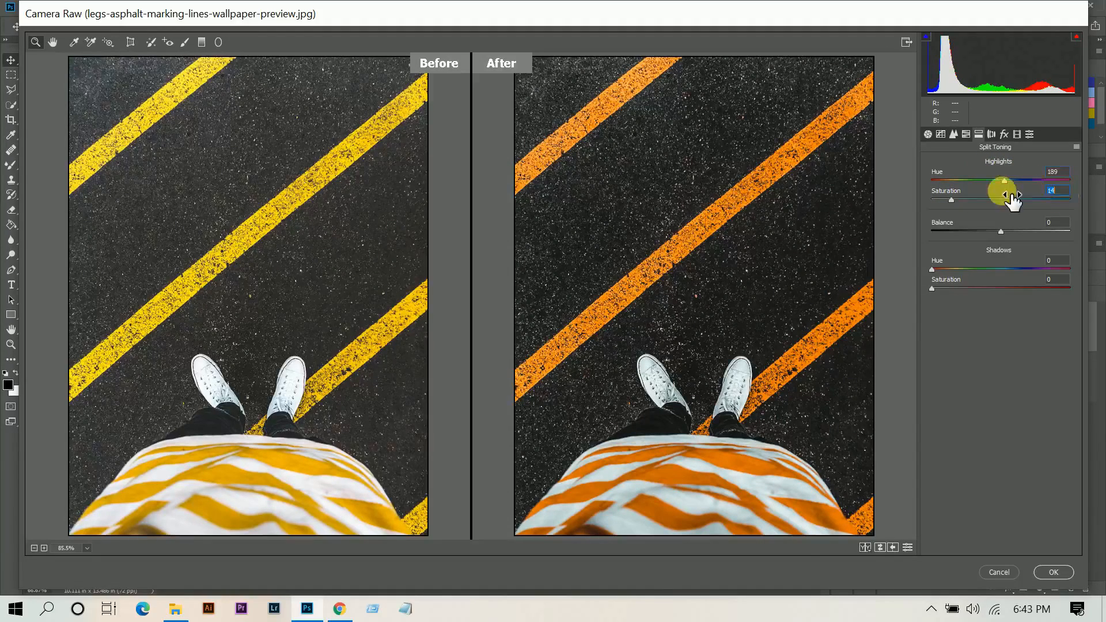
pyautogui.moveTo(1011, 199); pyautogui.dragTo(1001, 194)
pyautogui.click(966, 268)
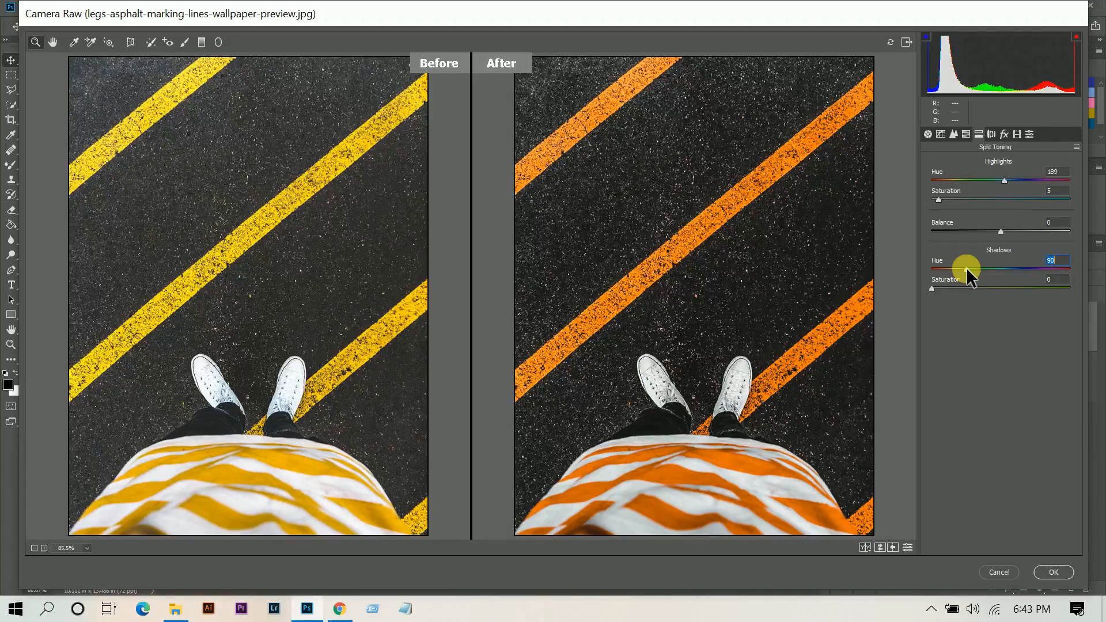
# In Split Toning, set the shadows hue to 236 and shadows saturation to 5.
pyautogui.click(963, 287)
pyautogui.moveTo(966, 269); pyautogui.dragTo(1022, 275)
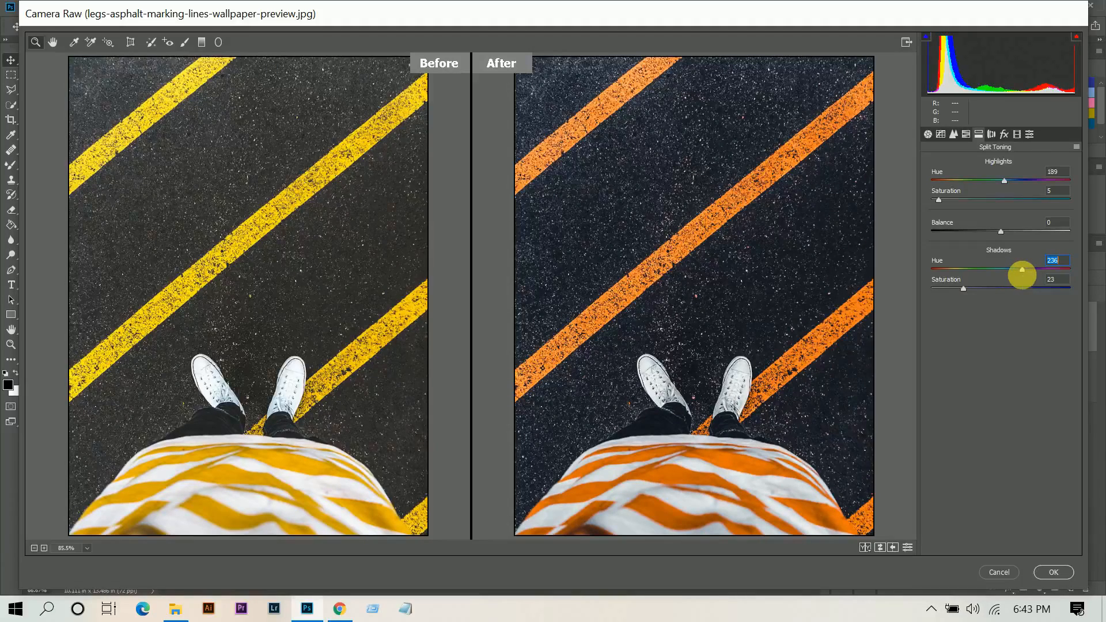
pyautogui.moveTo(944, 288); pyautogui.dragTo(939, 287)
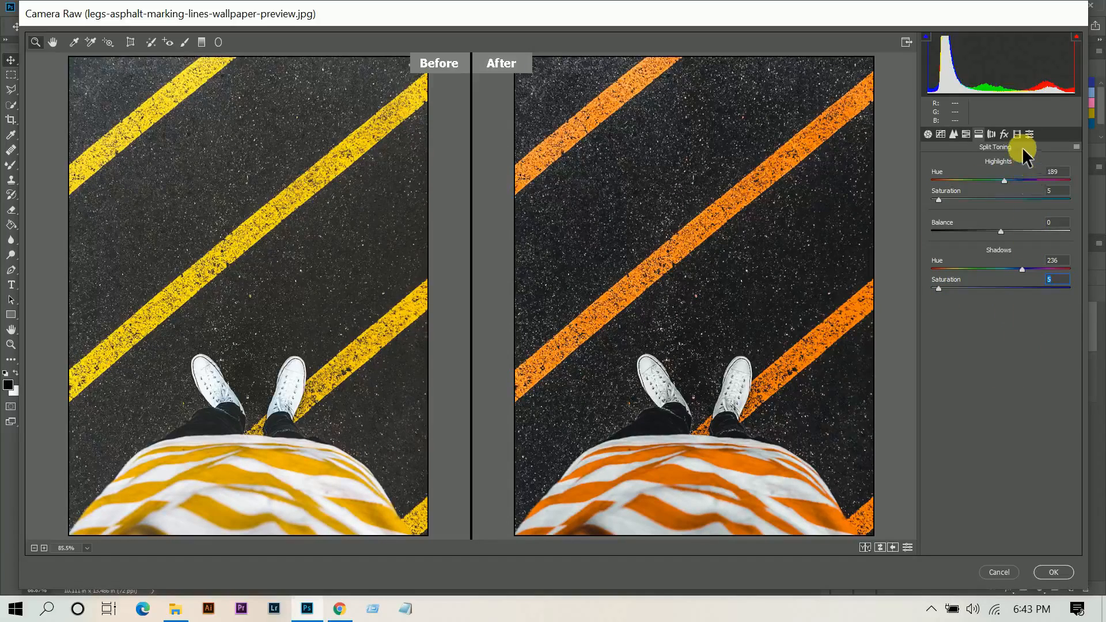
# In Effects, set Post Crop Vignetting amount -25, midpoint 42, roundness +19 and feather 100.
pyautogui.click(1008, 136)
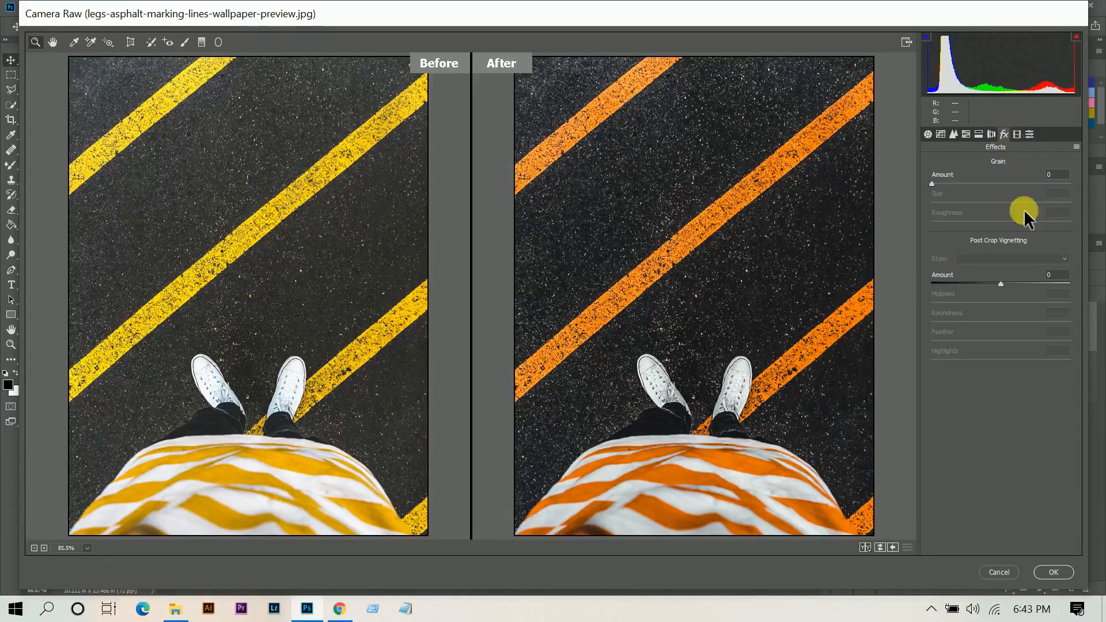
pyautogui.moveTo(999, 283); pyautogui.dragTo(984, 284)
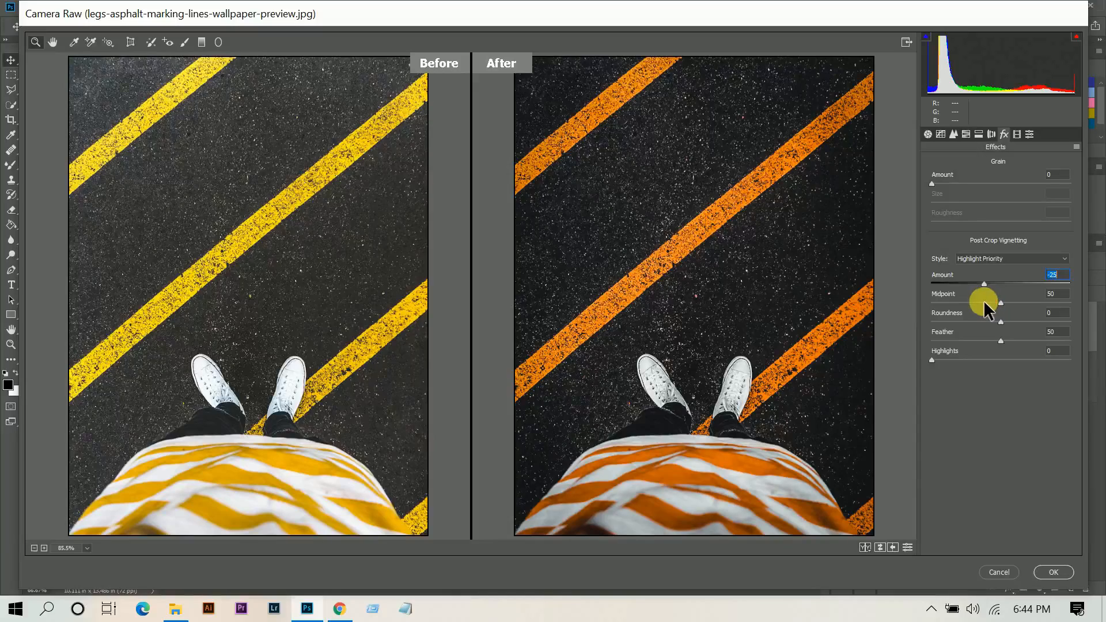
pyautogui.press('Tab')
pyautogui.write('38')
pyautogui.moveTo(1001, 320); pyautogui.dragTo(1015, 319)
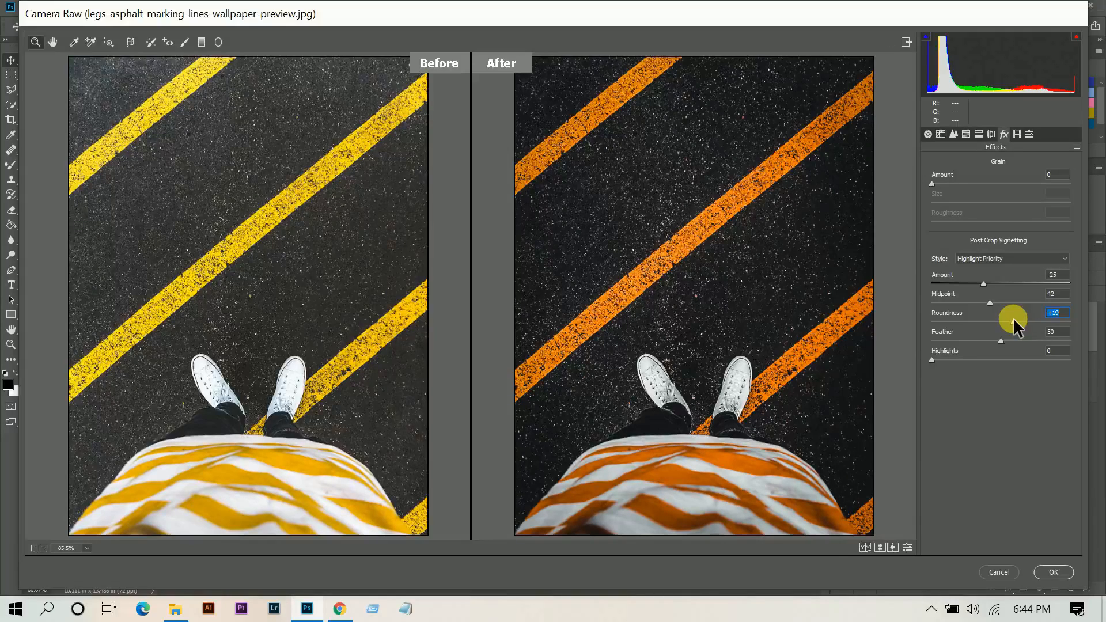
pyautogui.moveTo(1025, 345); pyautogui.dragTo(1101, 344)
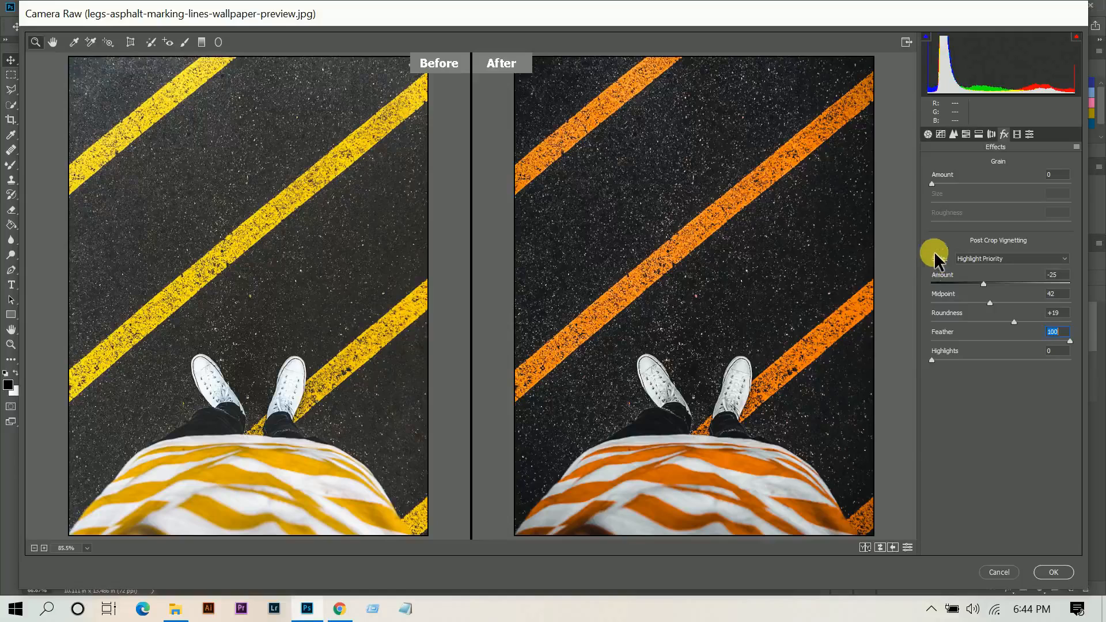
# Review the Tone Curve and Basic settings, then apply the Camera Raw Filter to the road photo.
pyautogui.click(937, 134)
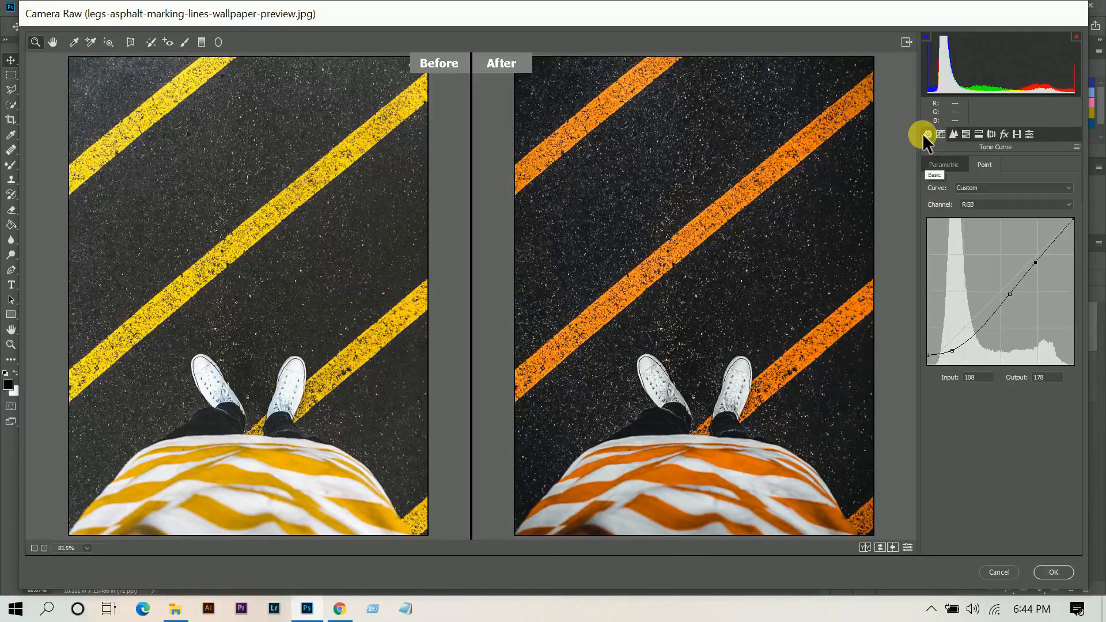
pyautogui.click(924, 135)
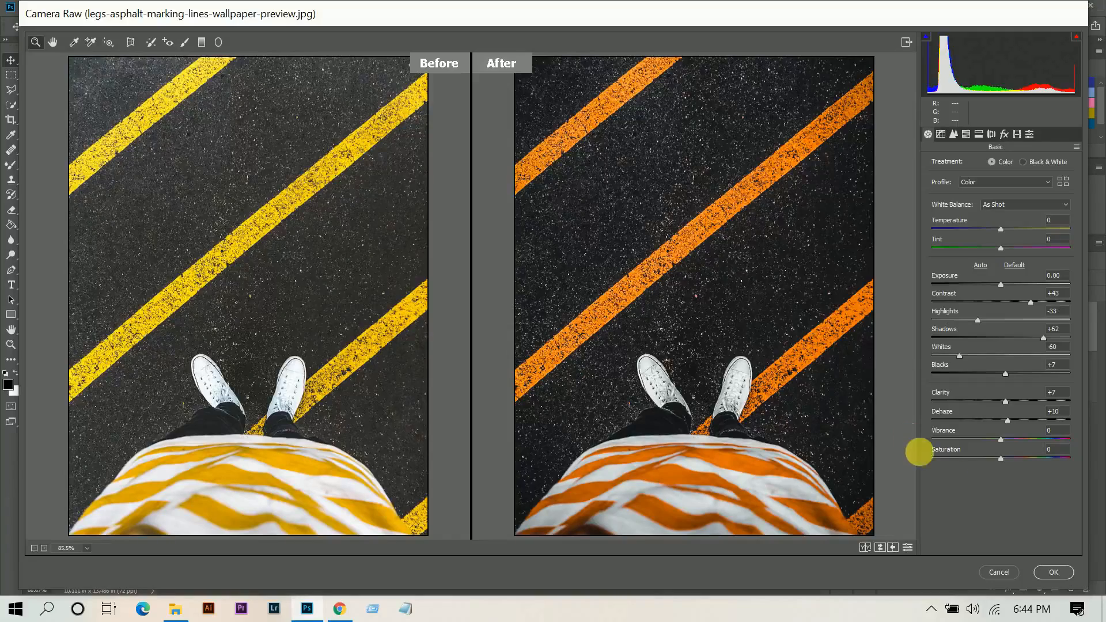
pyautogui.click(1062, 567)
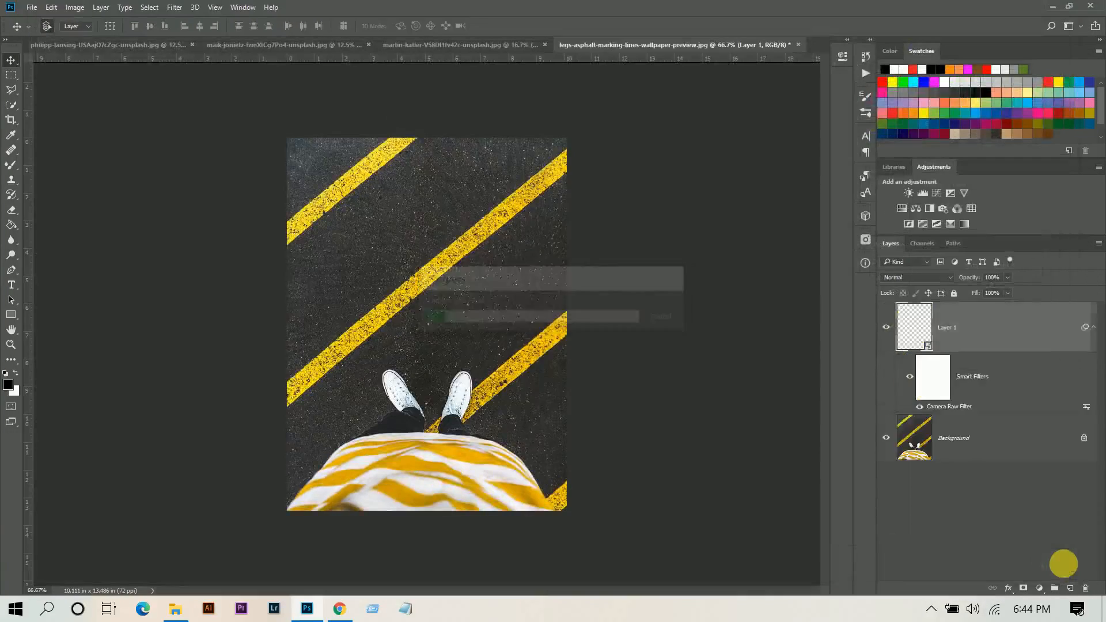
# Fit the road photo on screen and toggle the filtered layer's visibility to compare before and after.
pyautogui.hotkey('ctrl', '0')
pyautogui.click(886, 327)
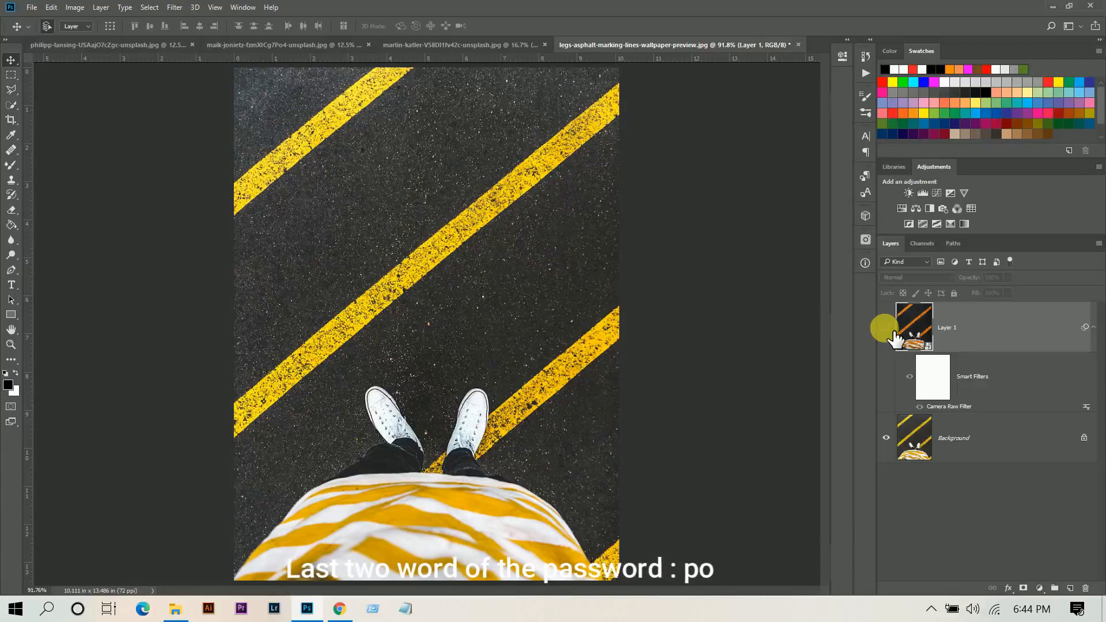
pyautogui.click(888, 327)
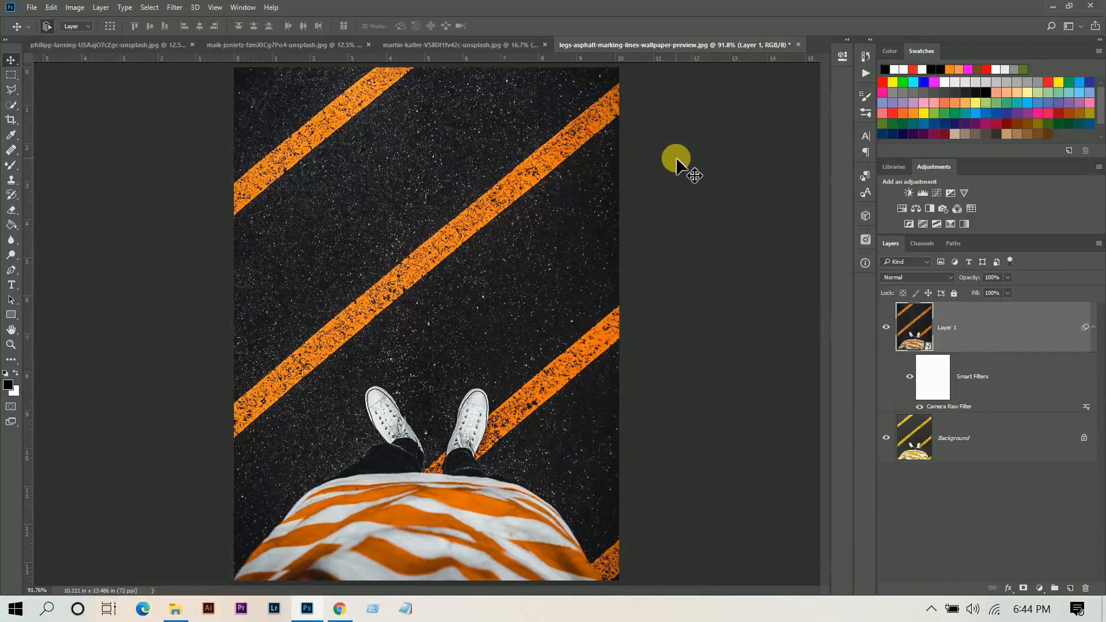
# On the yellow car photo, duplicate the layer, reapply the last Camera Raw Filter, and toggle it to compare.
pyautogui.click(499, 44)
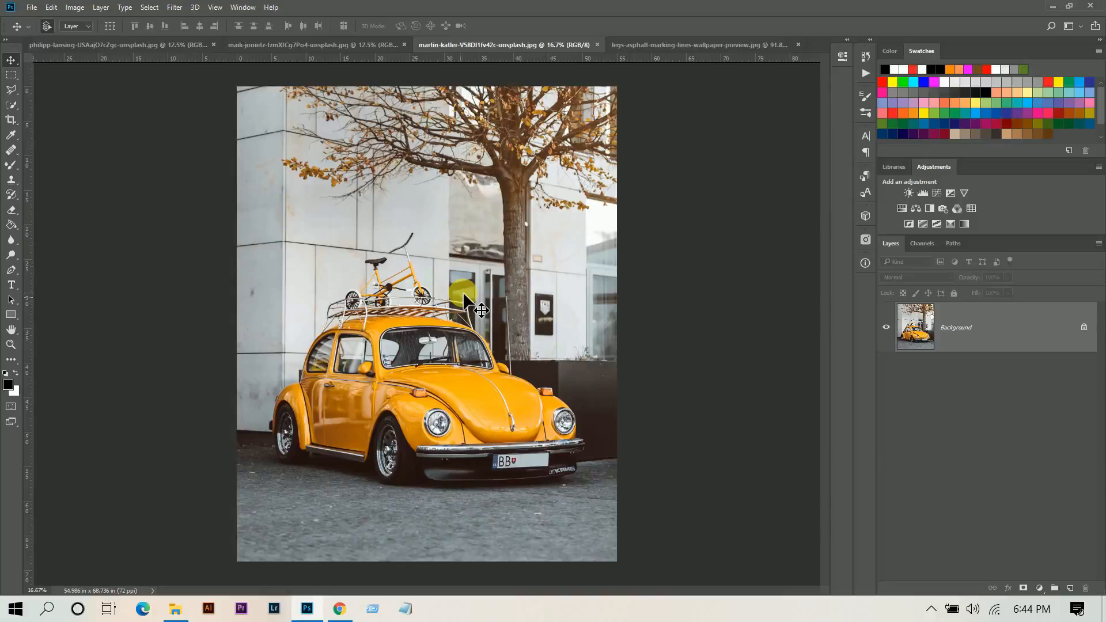
pyautogui.hotkey('ctrl', 'j')
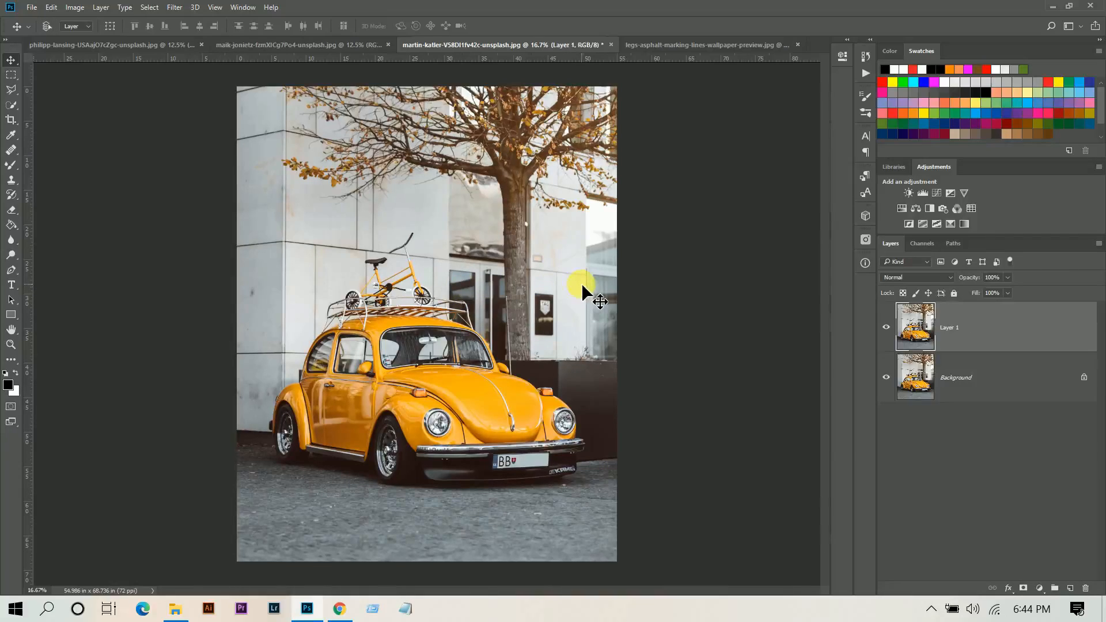
pyautogui.click(175, 7)
pyautogui.click(186, 23)
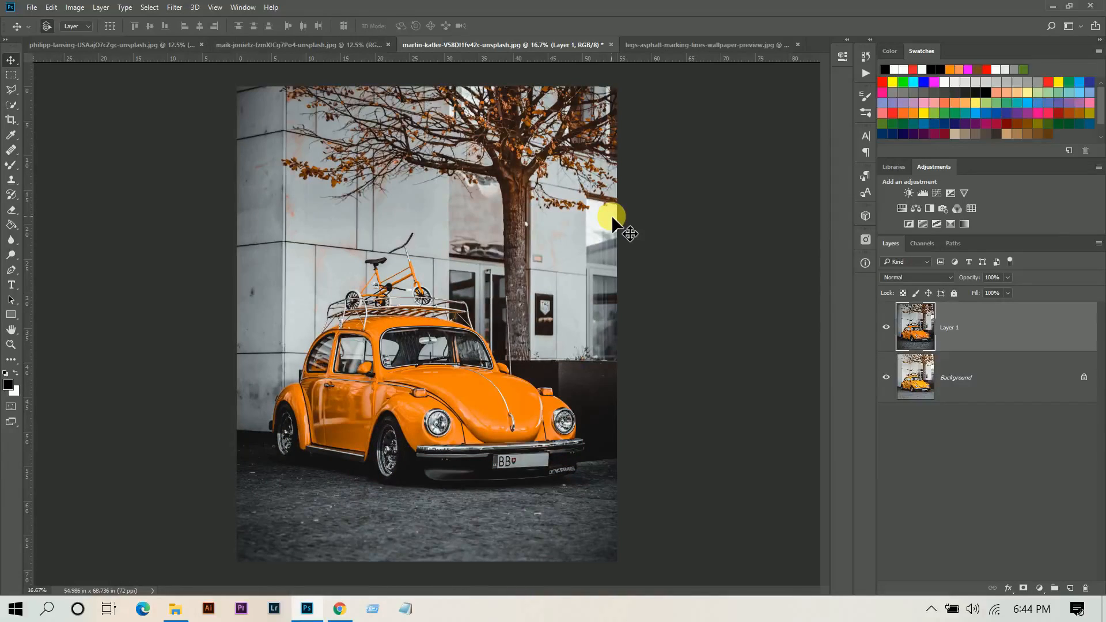
pyautogui.click(888, 330)
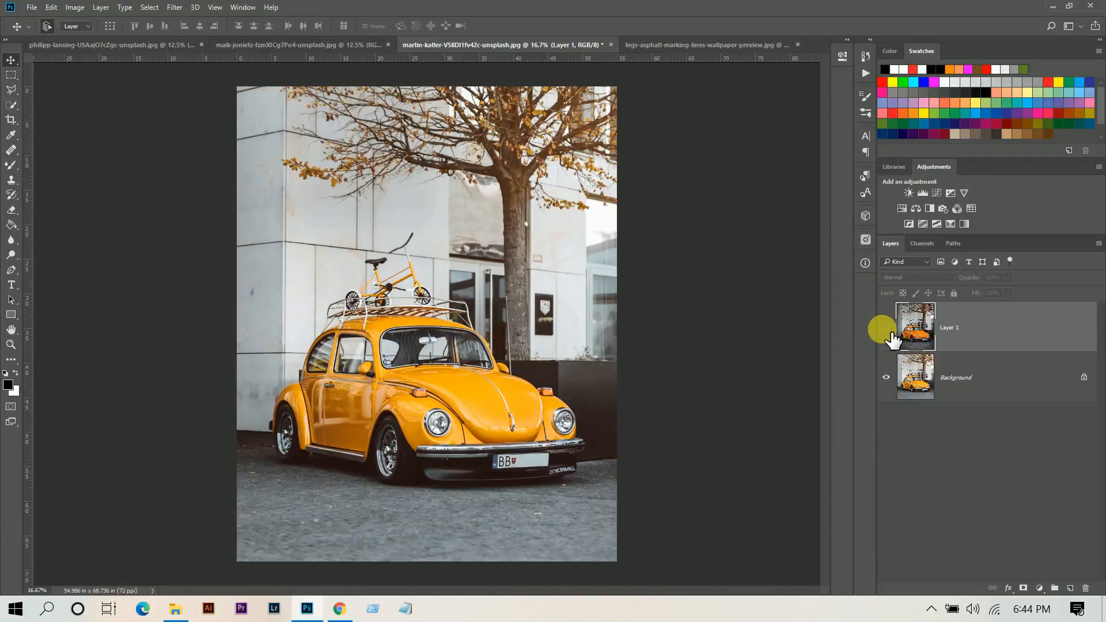
pyautogui.click(888, 329)
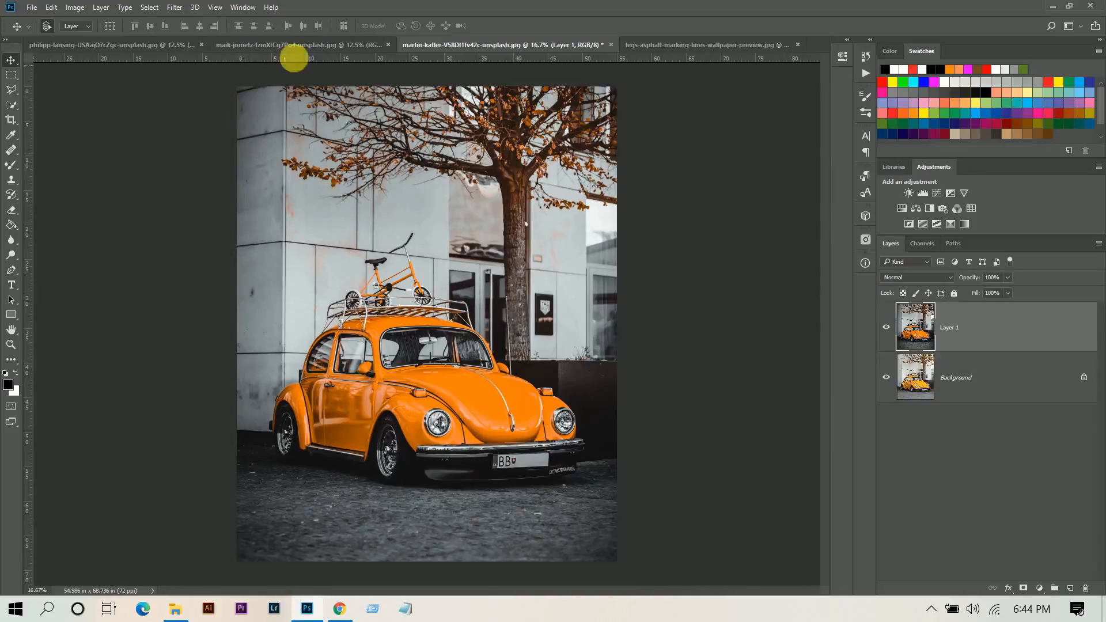
# On the maple-leaf photo, duplicate the layer, reapply the last Camera Raw Filter, and toggle it to compare.
pyautogui.click(307, 46)
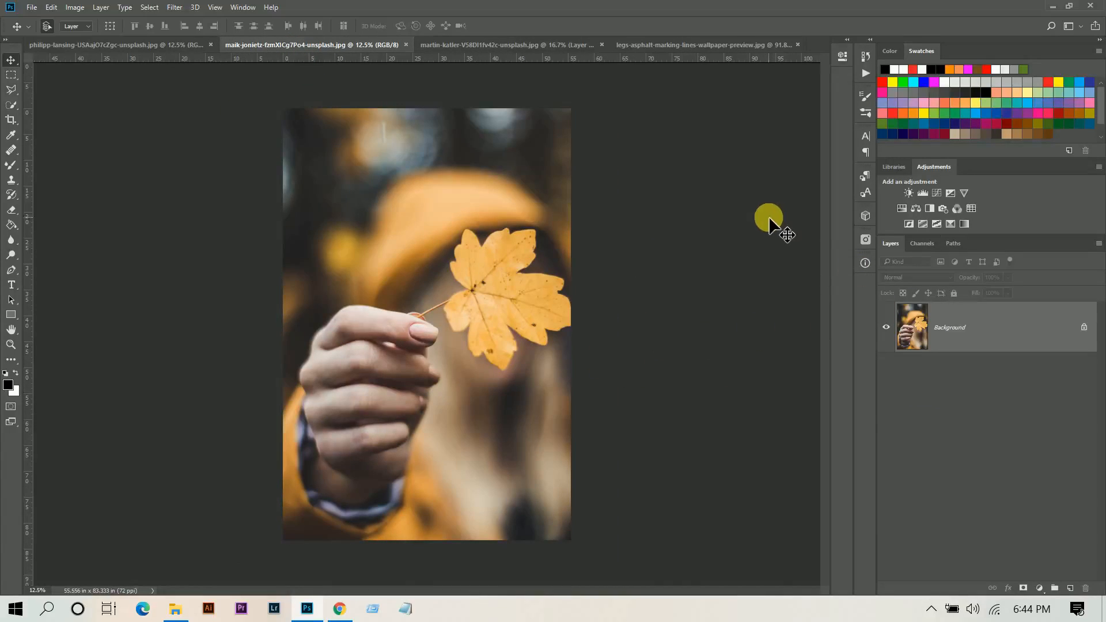
pyautogui.hotkey('ctrl', 'j')
pyautogui.click(175, 7)
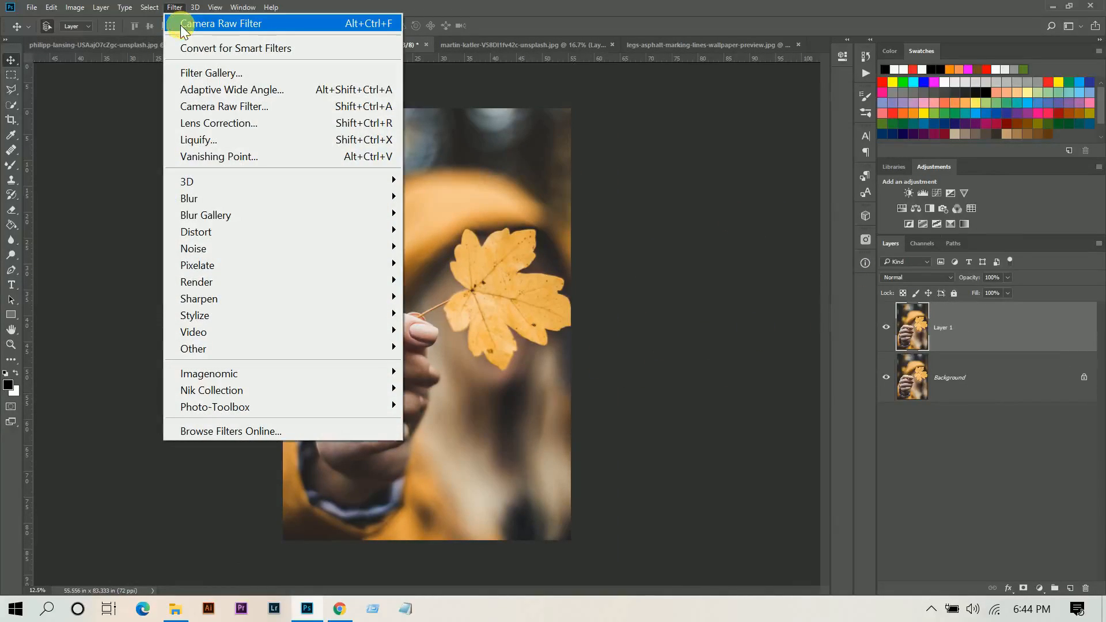
pyautogui.click(190, 22)
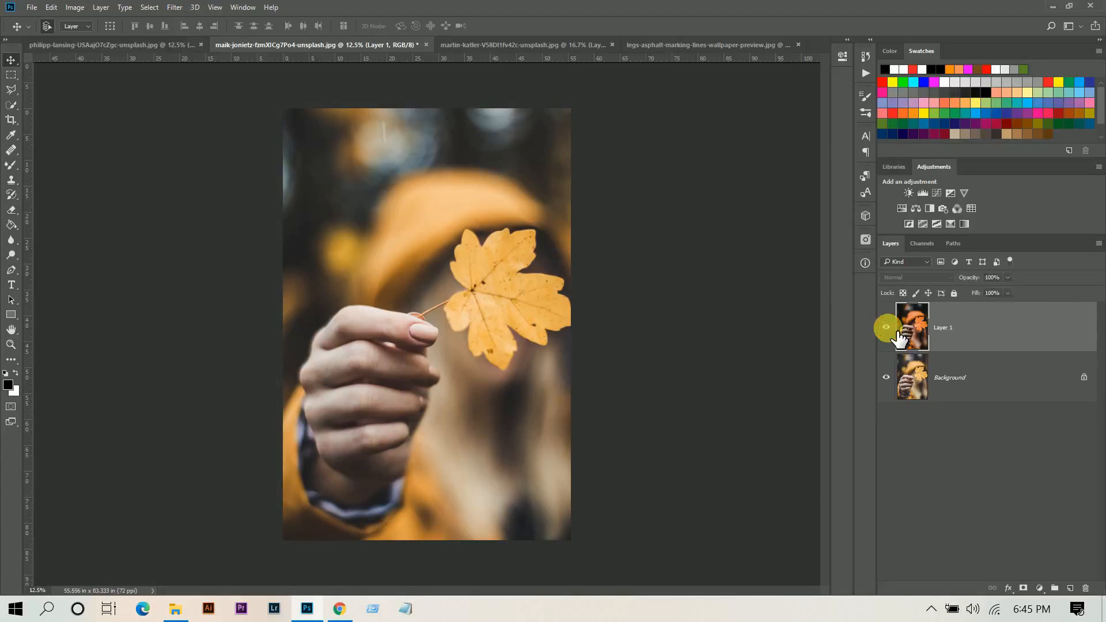
pyautogui.click(886, 327)
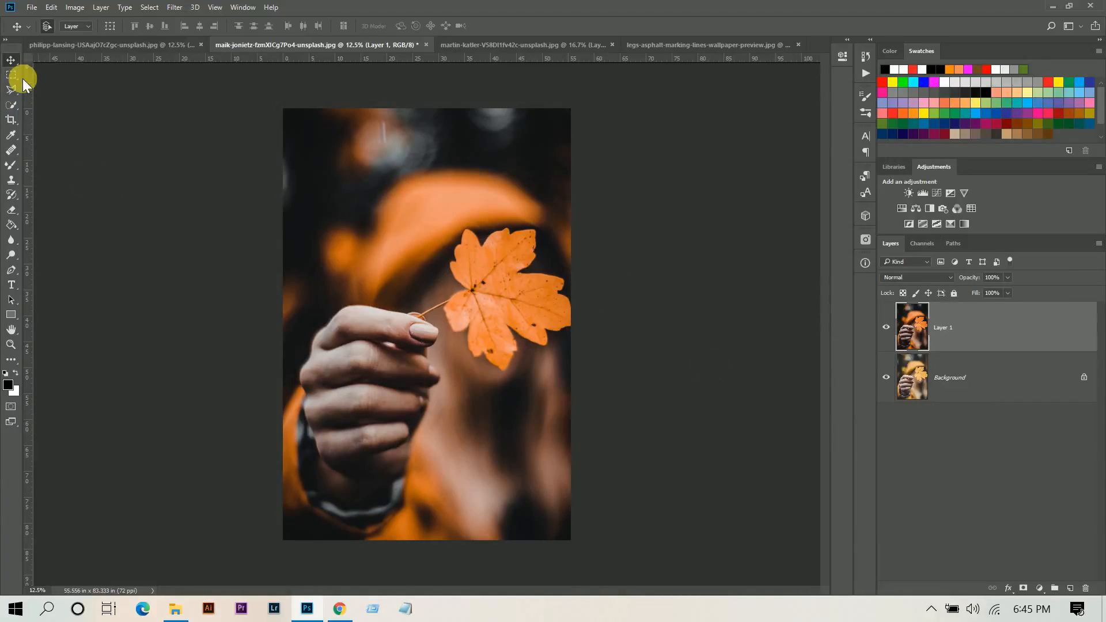
# On the heart-shaped leaf photo, duplicate the layer, reapply the last Camera Raw Filter, and toggle it to compare.
pyautogui.click(109, 45)
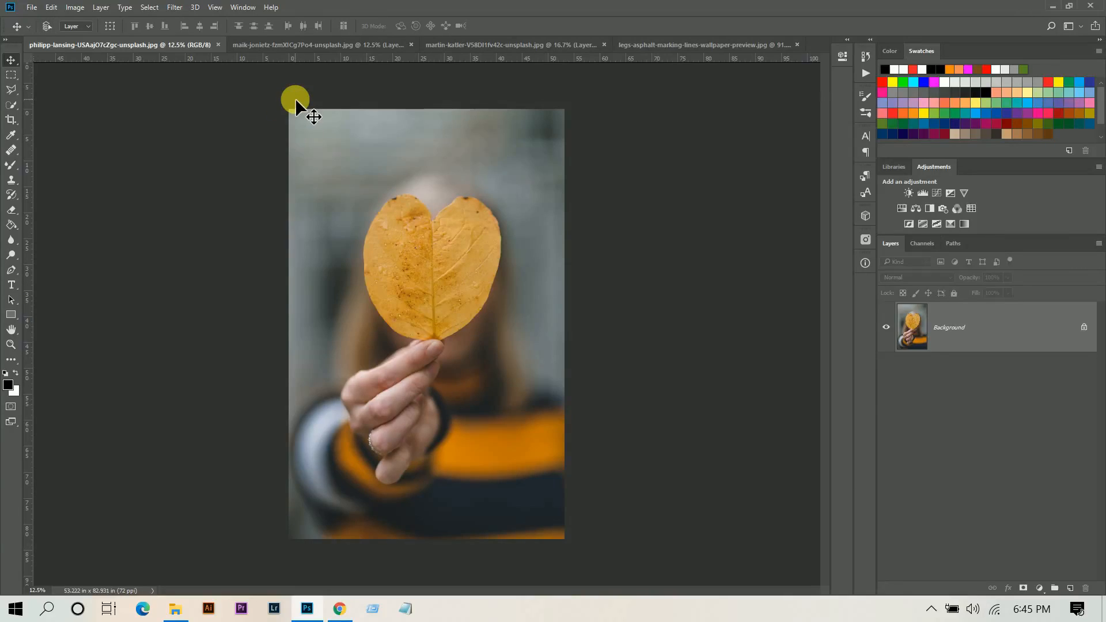
pyautogui.hotkey('ctrl', 'j')
pyautogui.click(174, 7)
pyautogui.click(175, 28)
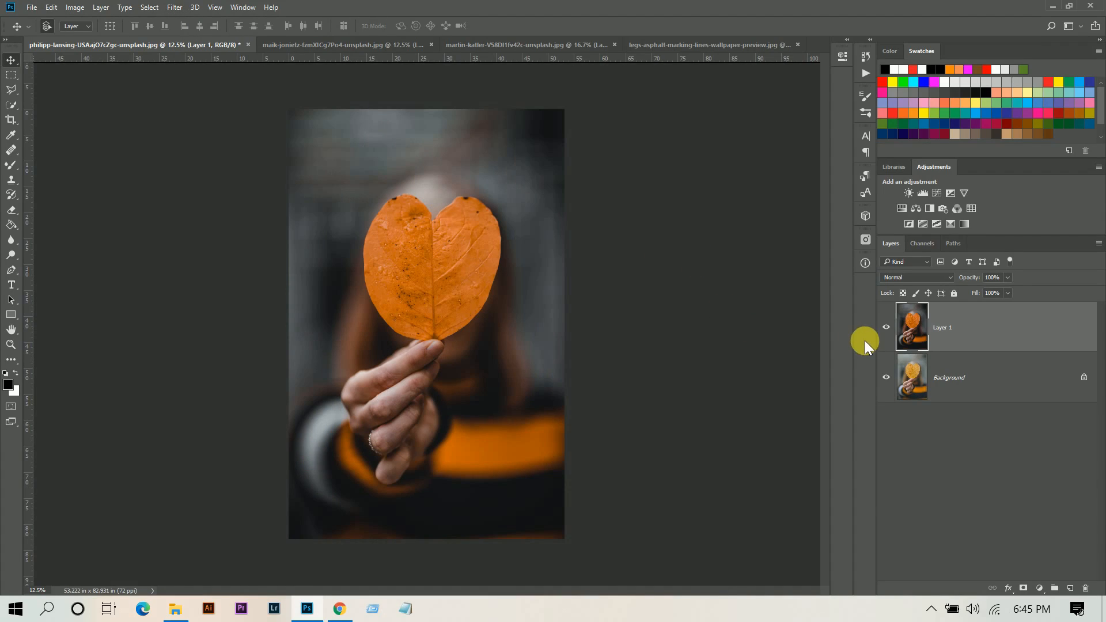
pyautogui.click(886, 327)
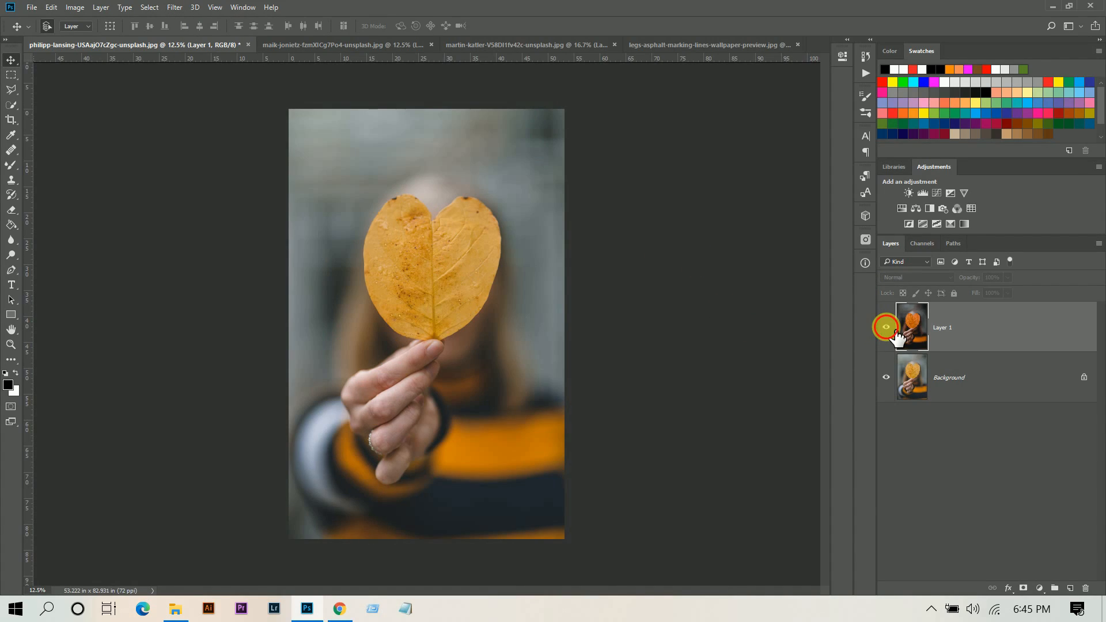
pyautogui.click(886, 327)
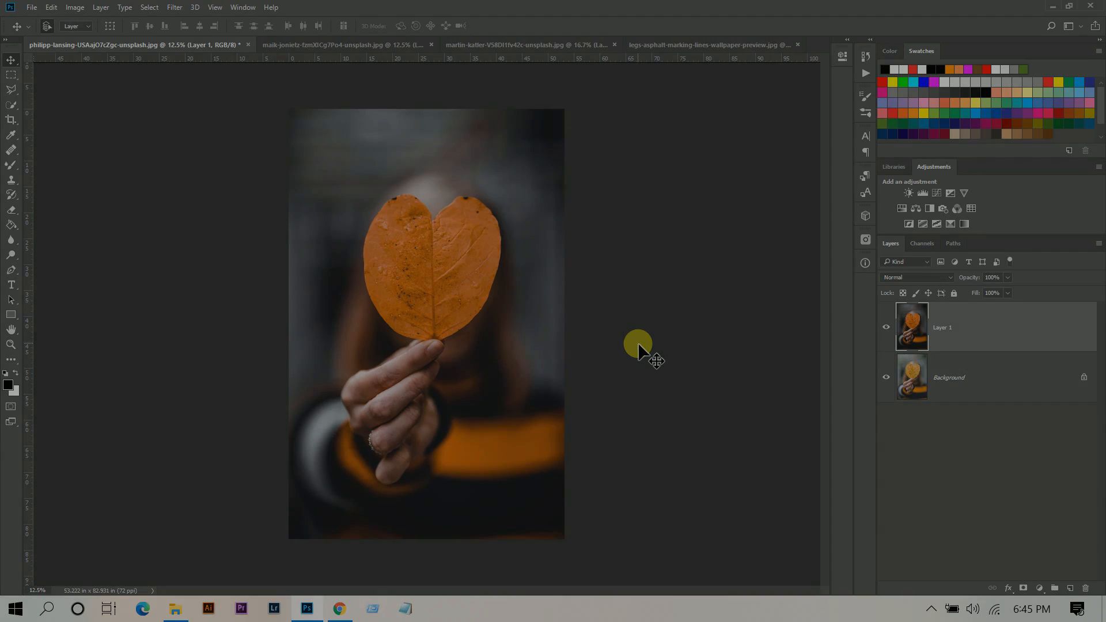